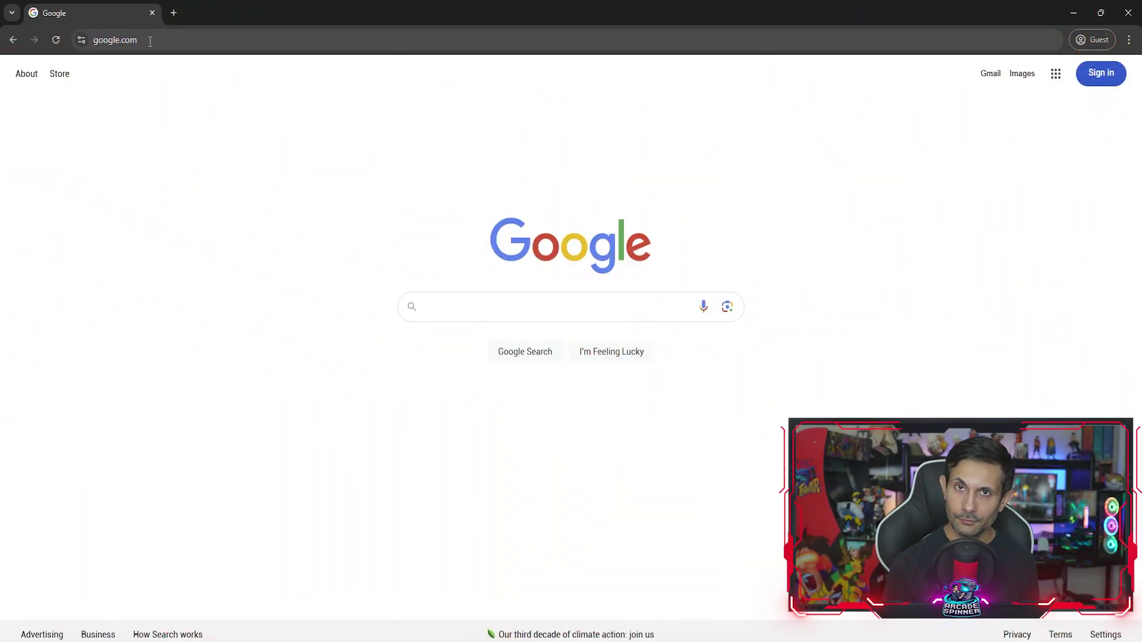
- Go to raspberrypi.com's Software page and scroll down to the Raspberry Pi Imager download buttons
left_click(149, 41)
type("rasp")
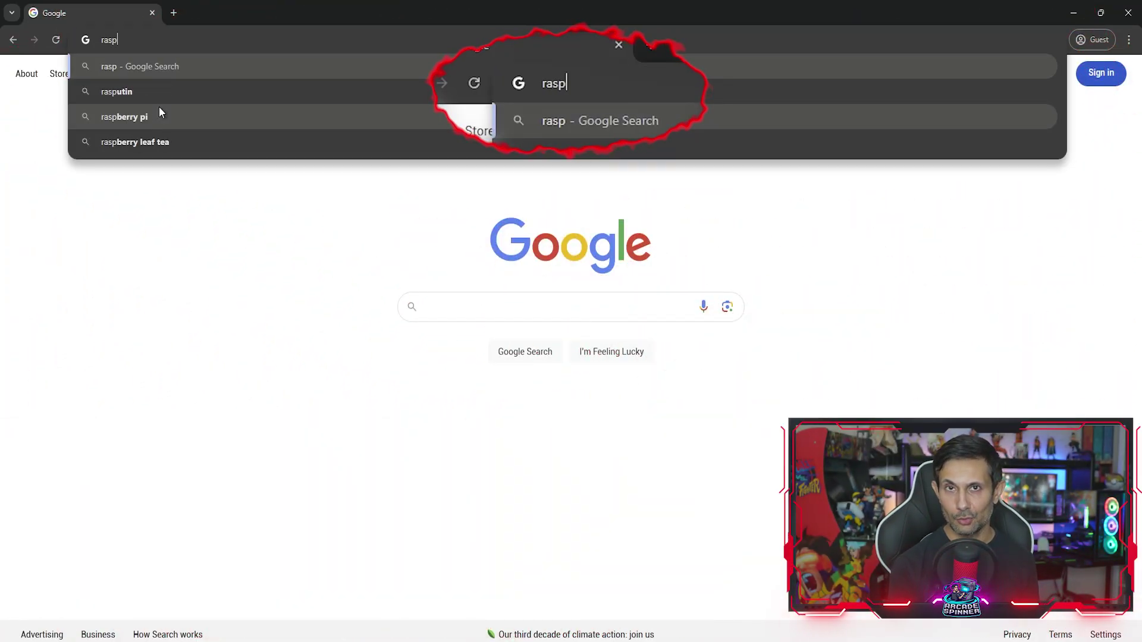
type("berrypi.com")
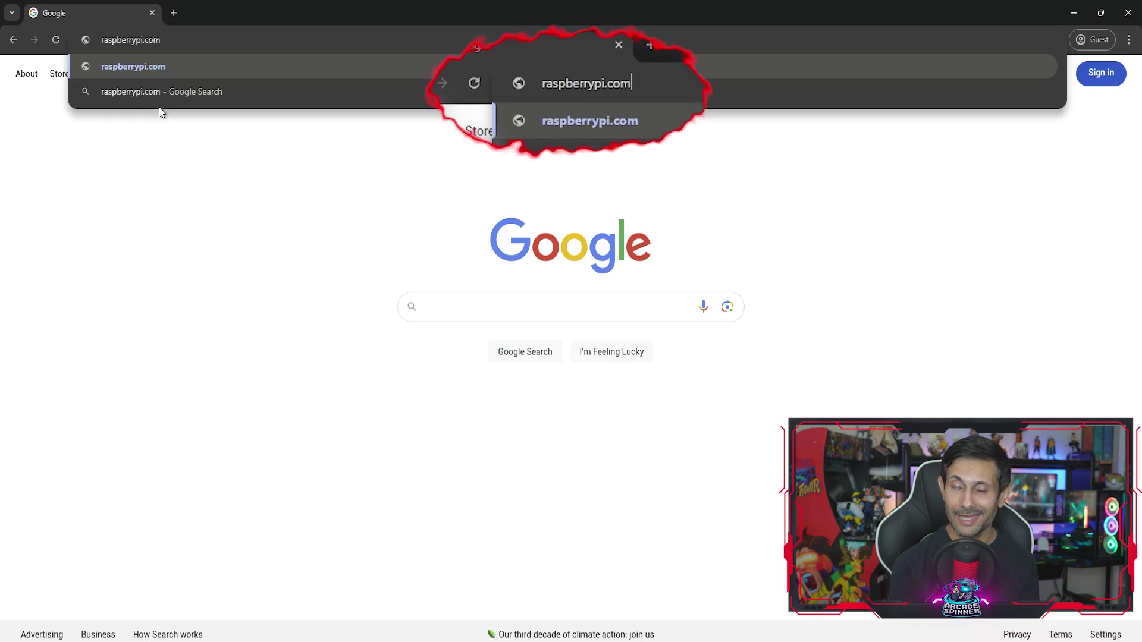
key("Return")
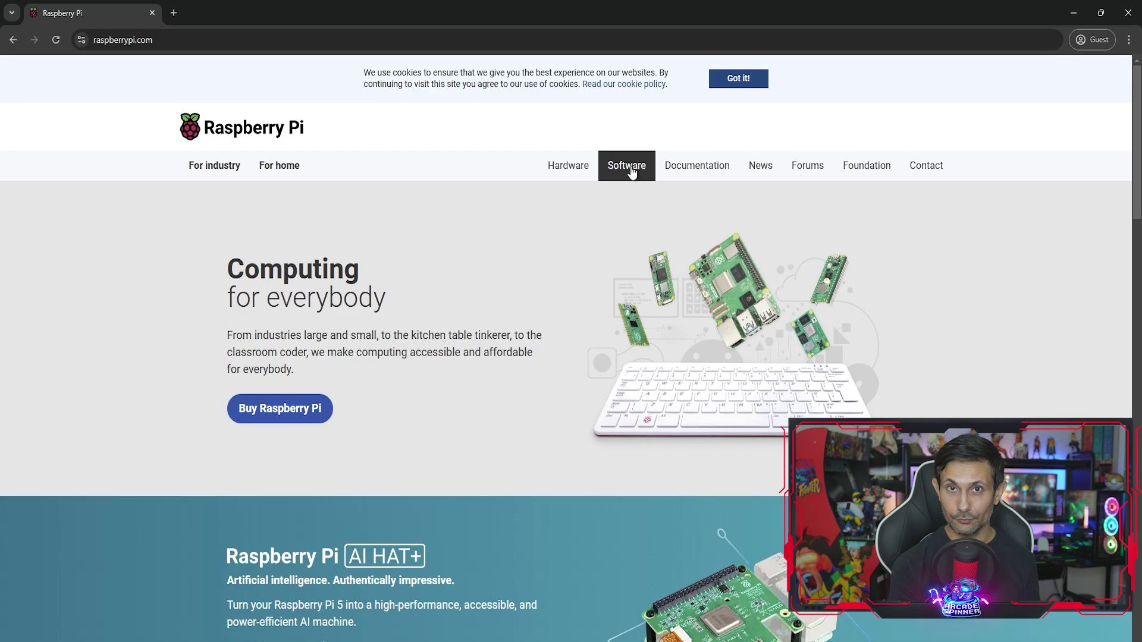
left_click(631, 172)
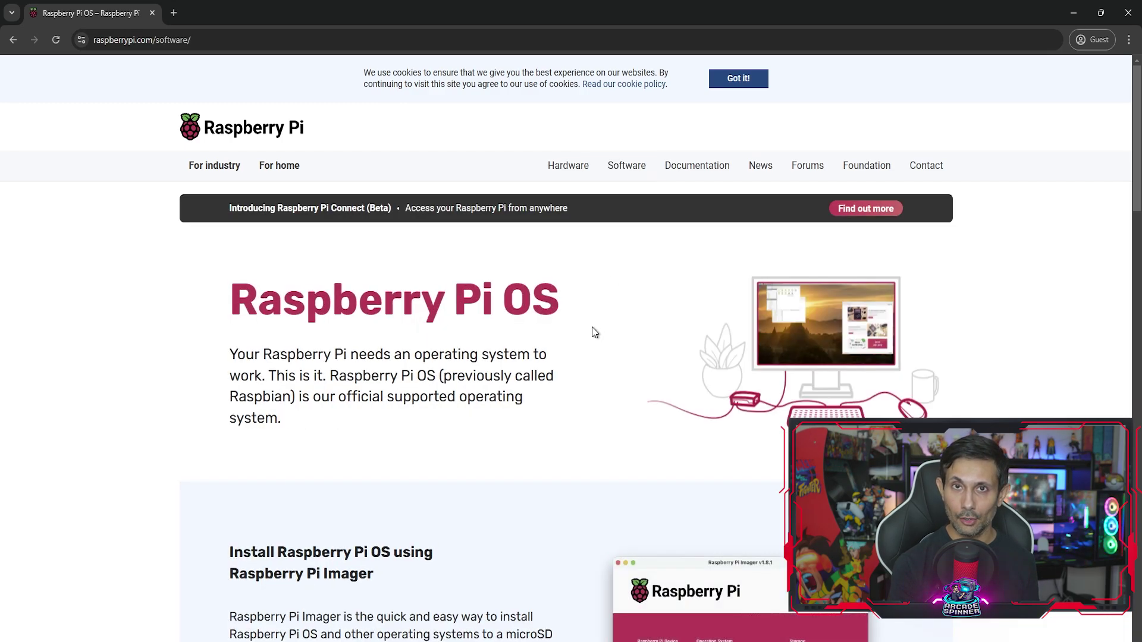
scroll(549, 512, "down", 7)
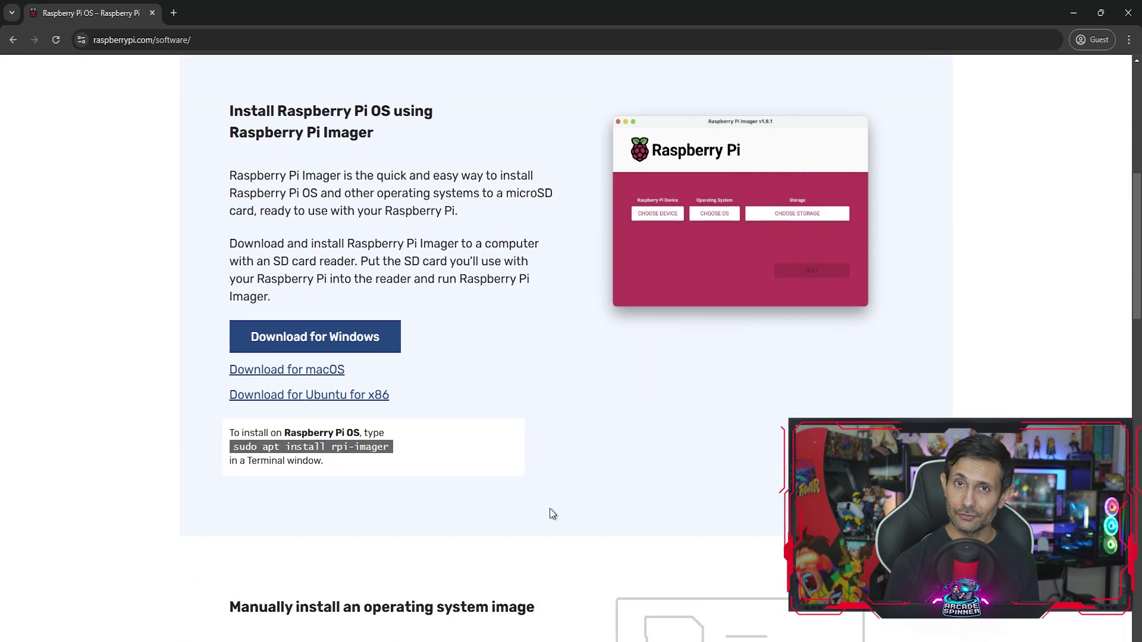
scroll(550, 511, "down", 1)
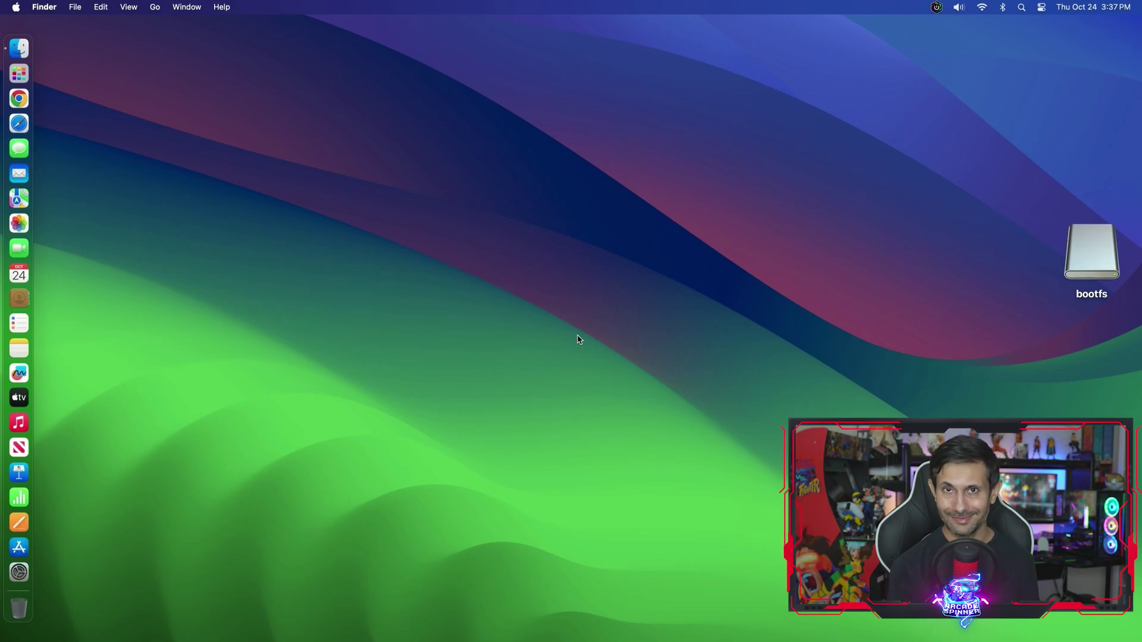
- Launch Raspberry Pi Imager through a Spotlight search for 'imager'
key("super+space")
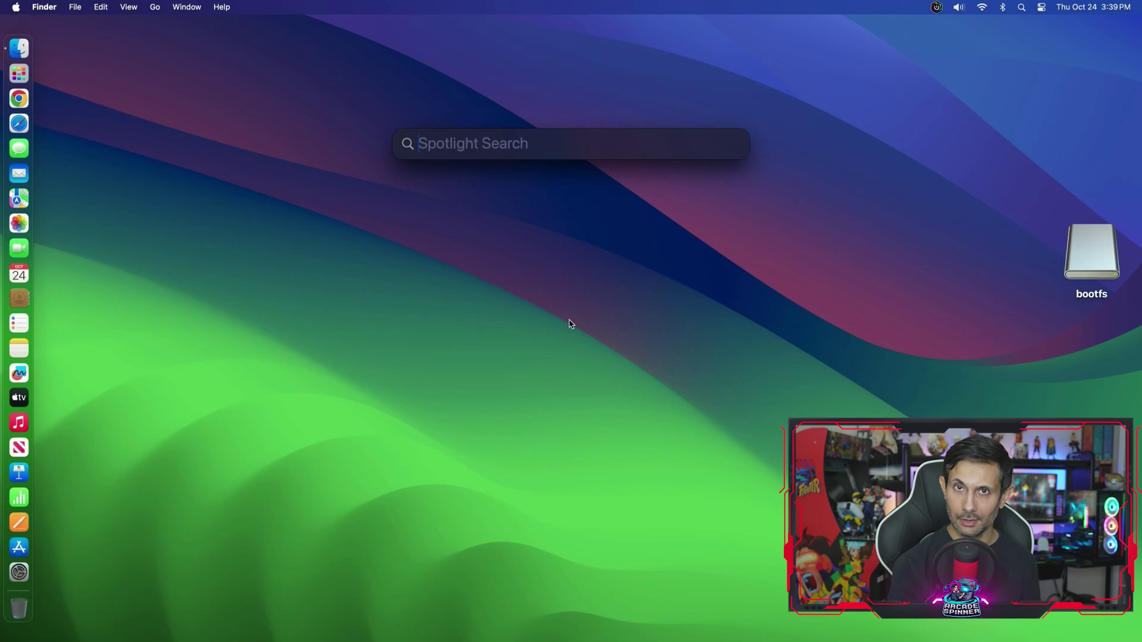
type("imager")
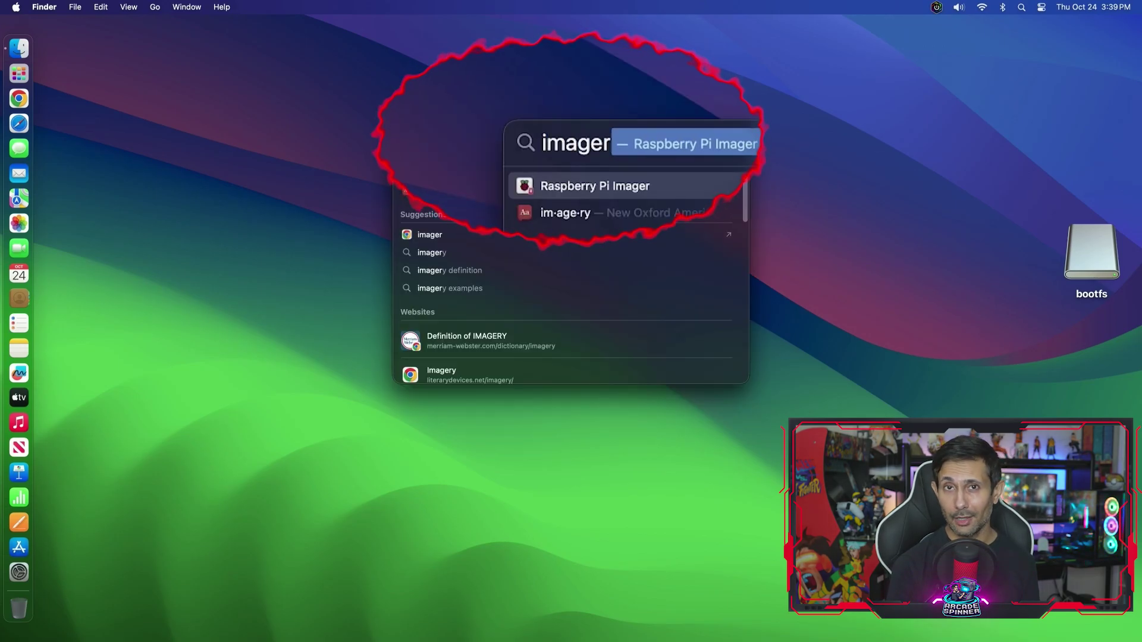
key("Return")
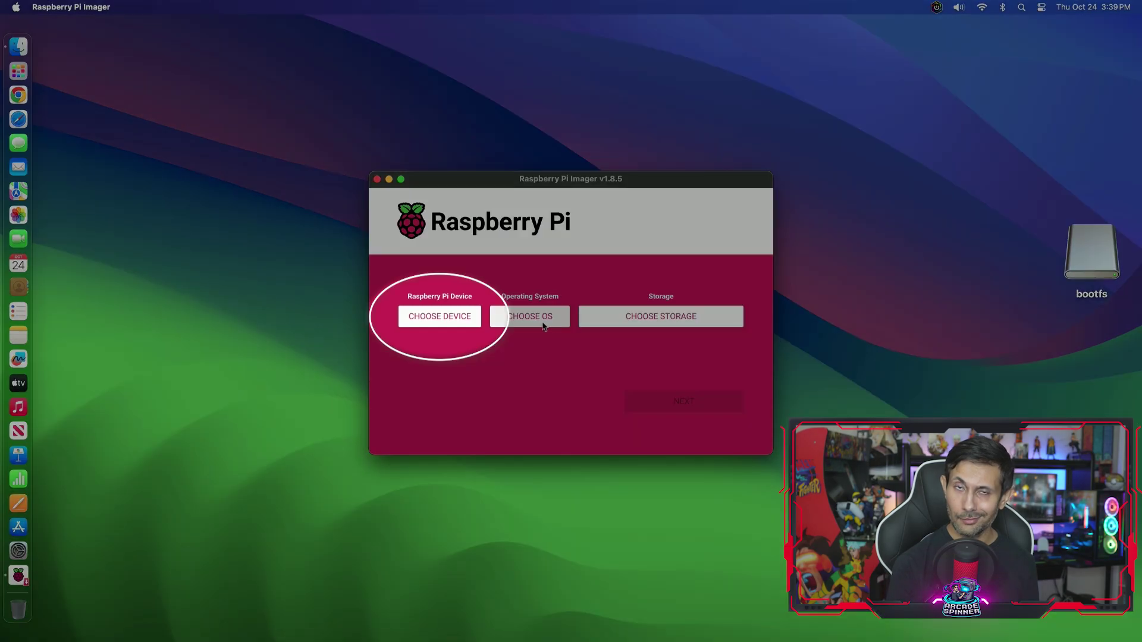
- Choose Raspberry Pi 2 as the target device
left_click(438, 321)
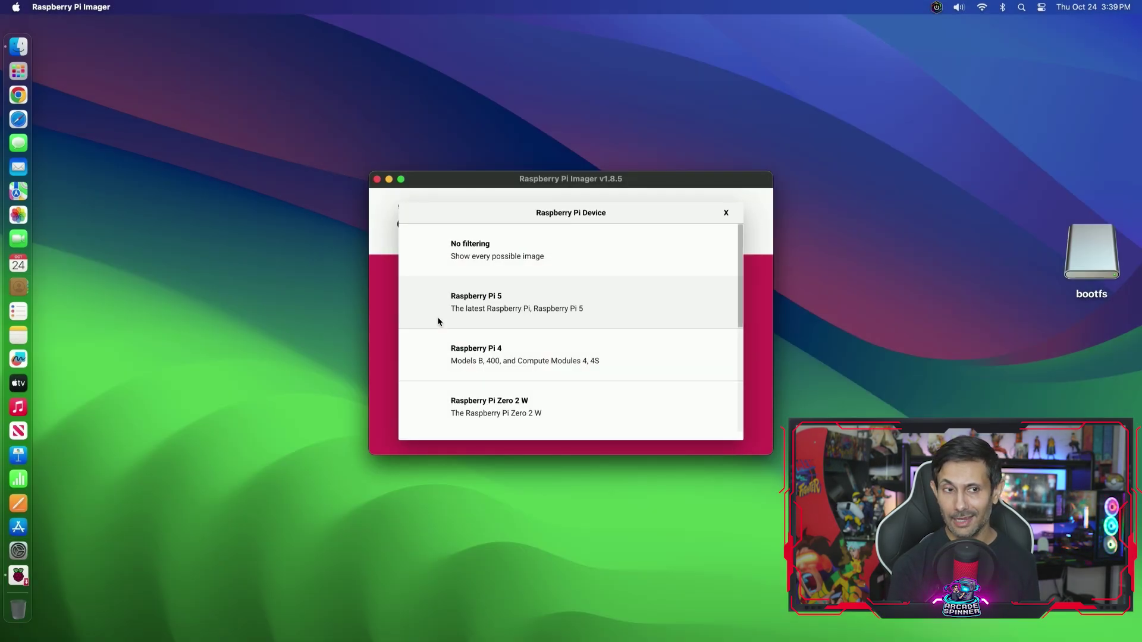
scroll(507, 295, "down", 5)
left_click(508, 295)
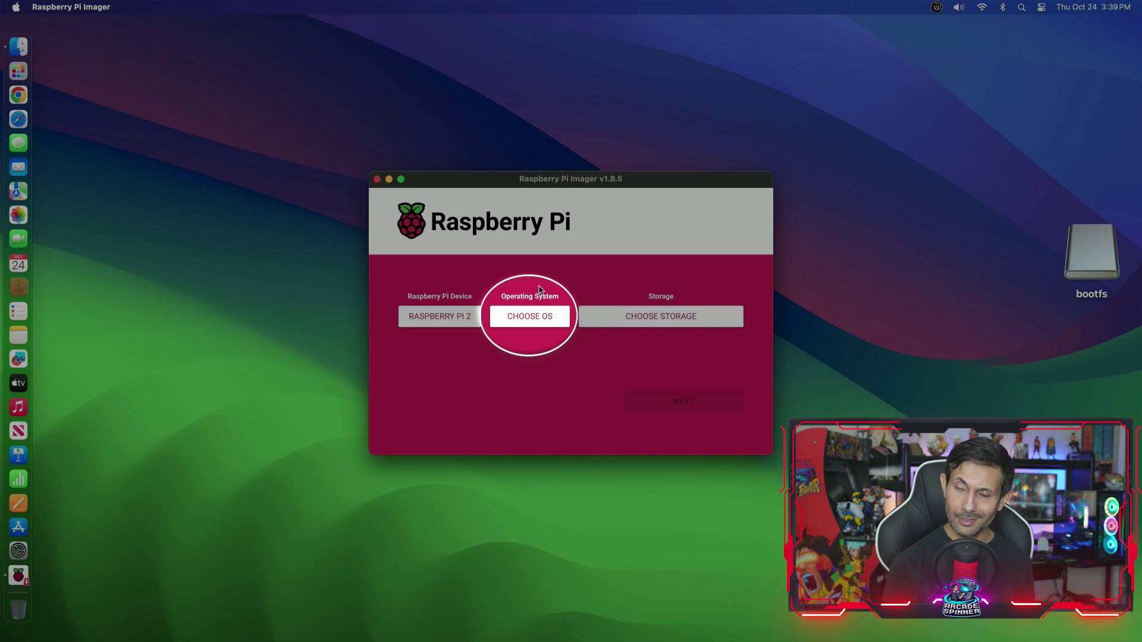
- Select Ubuntu Server 20.04.5 LTS (32-bit) under Other general-purpose OS > Ubuntu
left_click(535, 324)
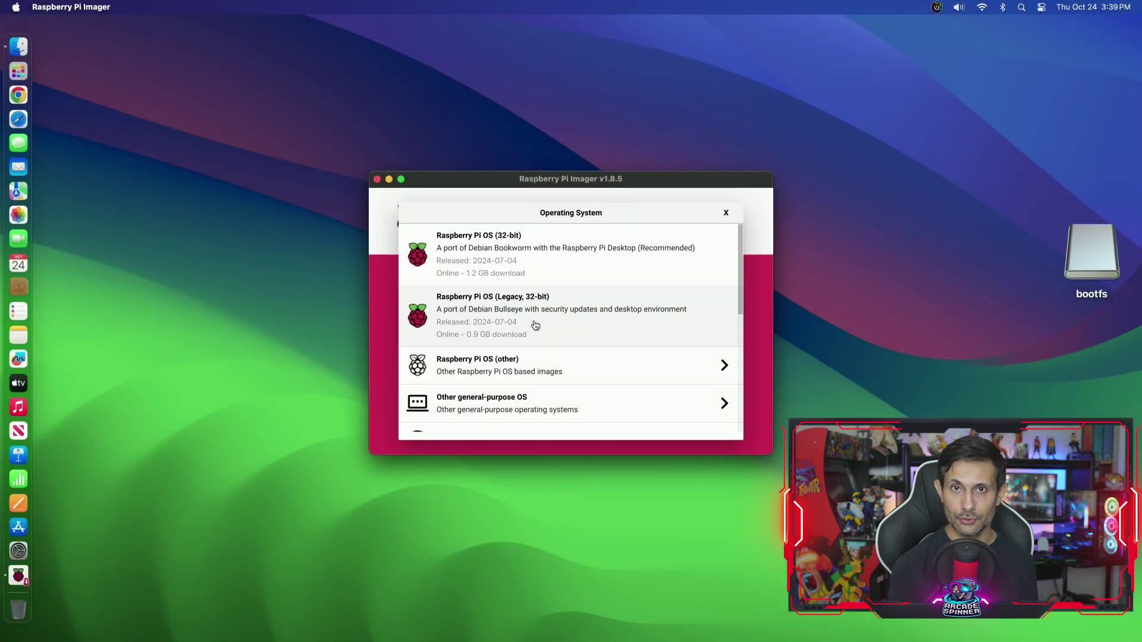
scroll(627, 346, "down", 1)
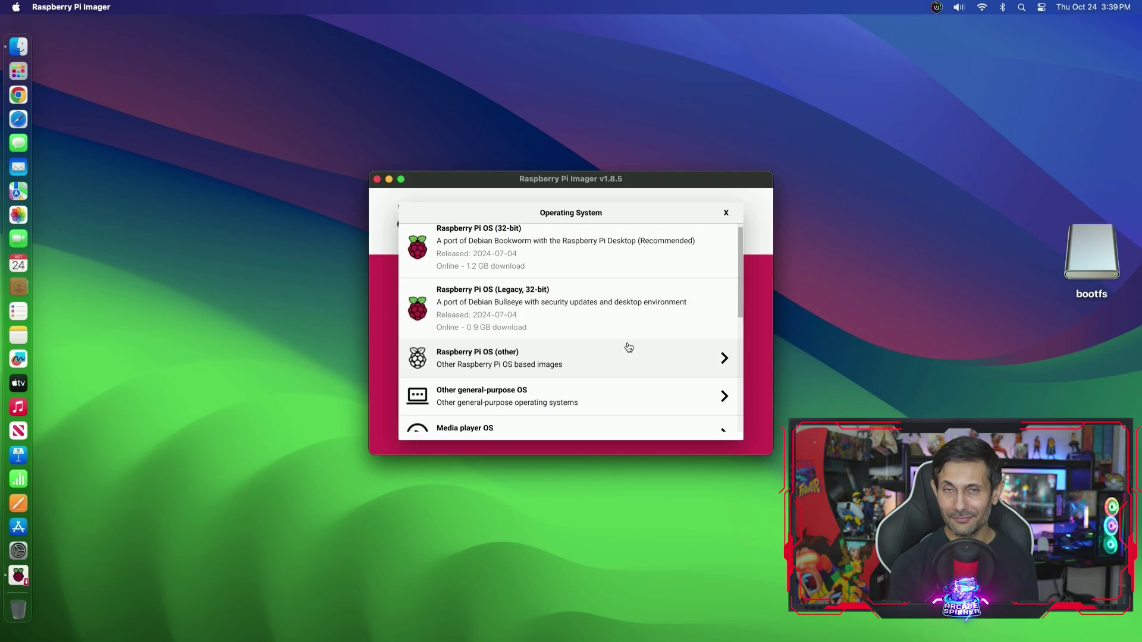
scroll(629, 348, "down", 4)
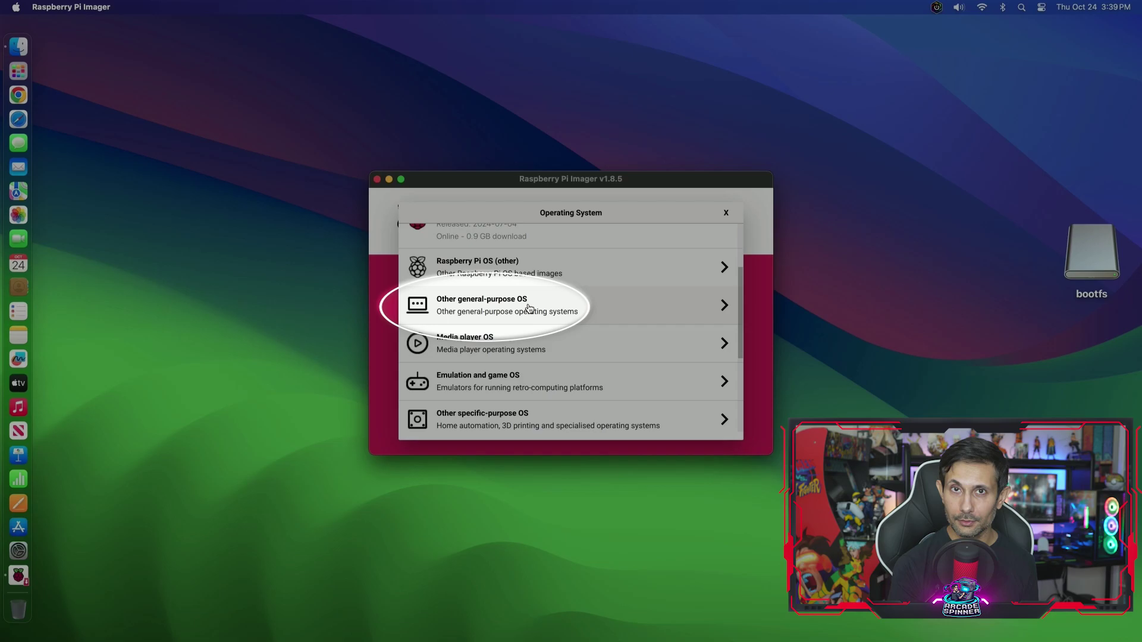
left_click(528, 307)
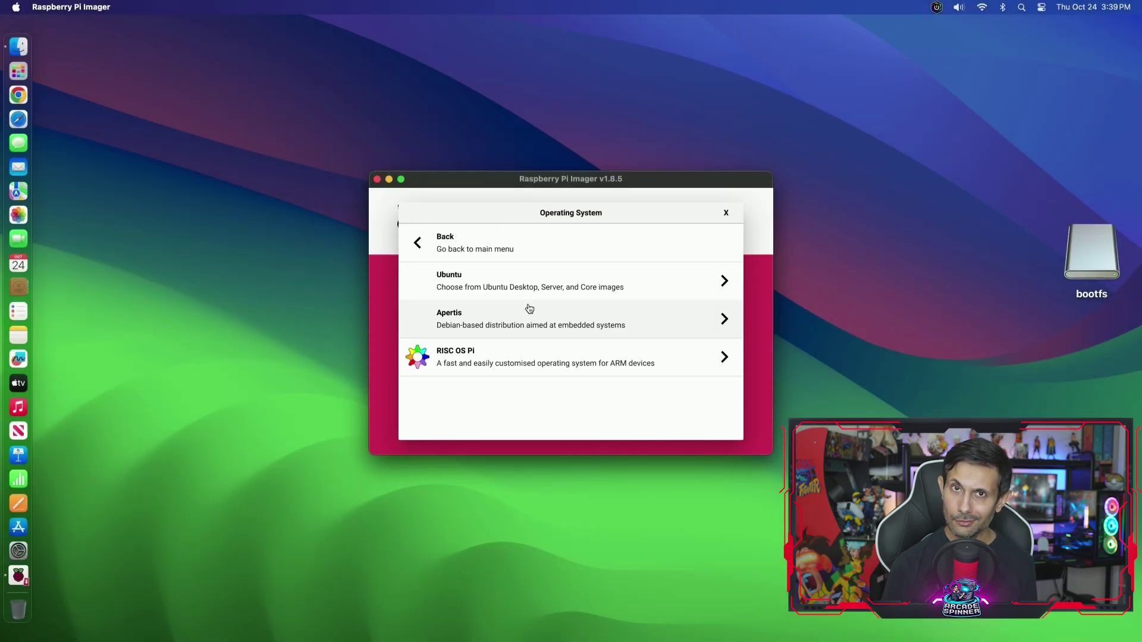
left_click(481, 278)
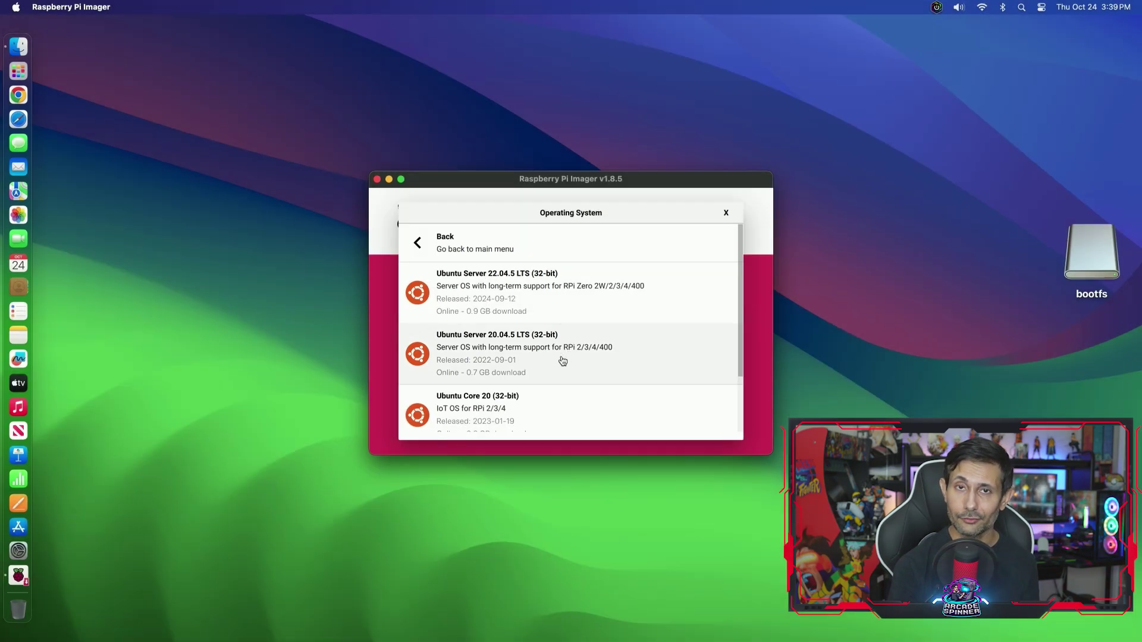
left_click(563, 360)
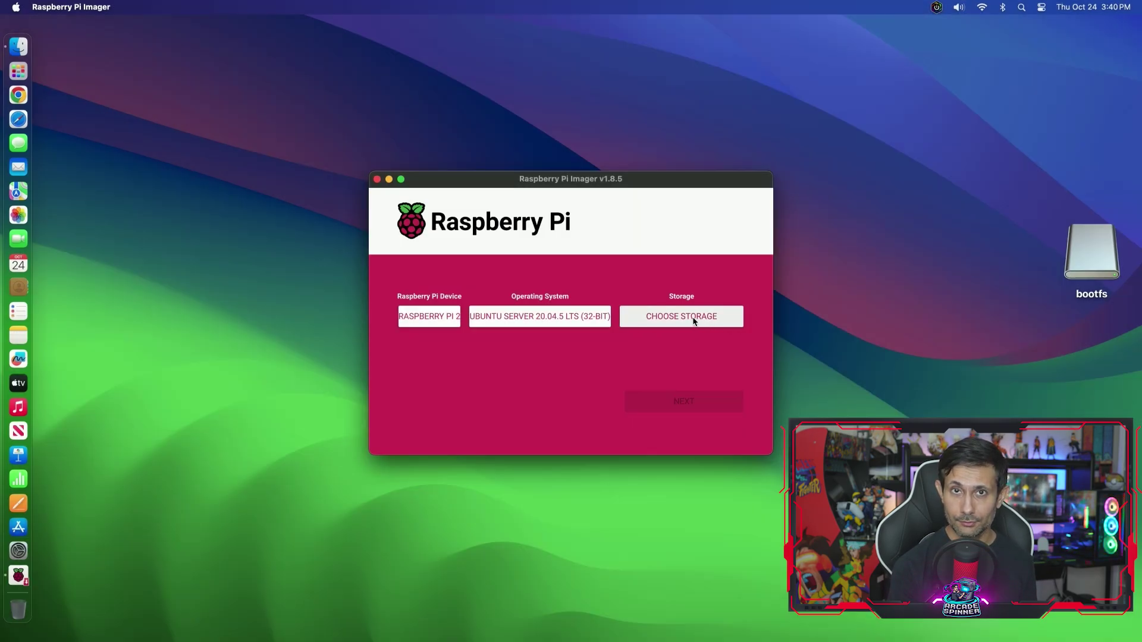
- Pick the 15.9 GB Generic USB3.0 CRW SD Media card as storage and continue
left_click(683, 317)
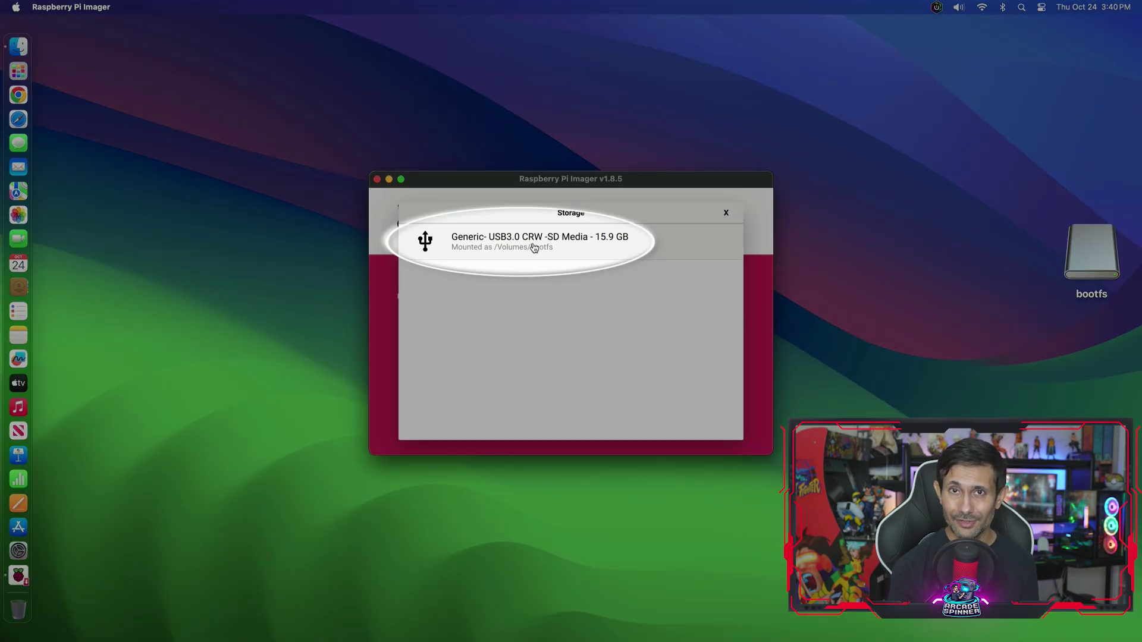
left_click(533, 248)
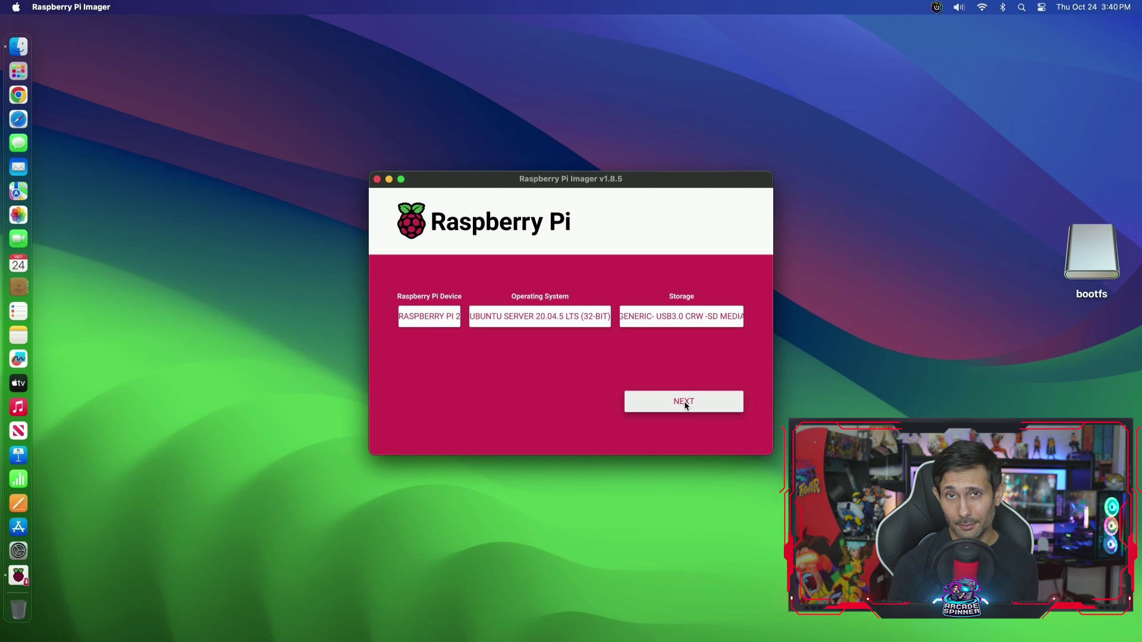
left_click(684, 402)
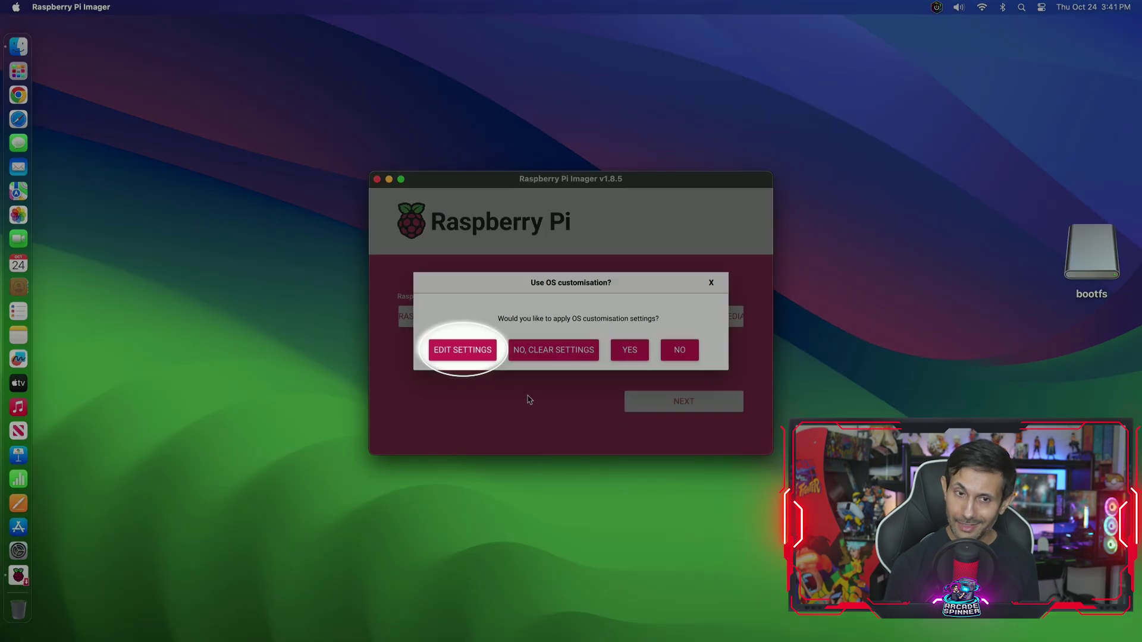
- Set the hostname to arcadespinnerpi, update the password, and leave wireless LAN unconfigured
left_click(465, 353)
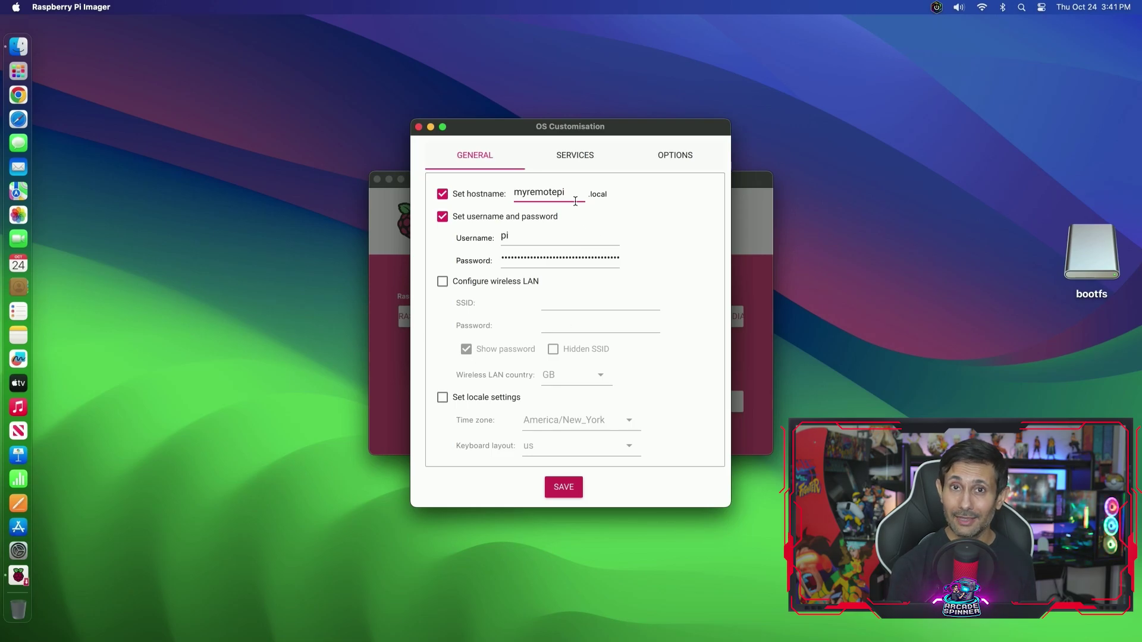
key("BackSpace")
key("BackSpace")
key("BackSpace")
key("BackSpace")
key("BackSpace")
key("BackSpace")
key("BackSpace")
key("BackSpace")
key("BackSpace")
key("BackSpace")
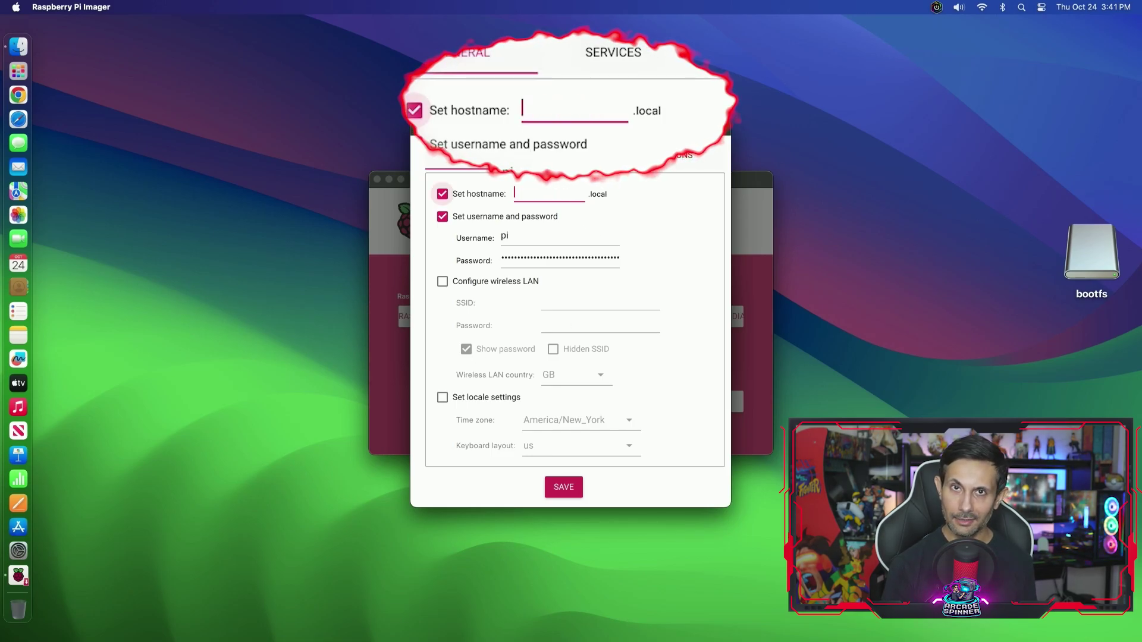
type("arcades")
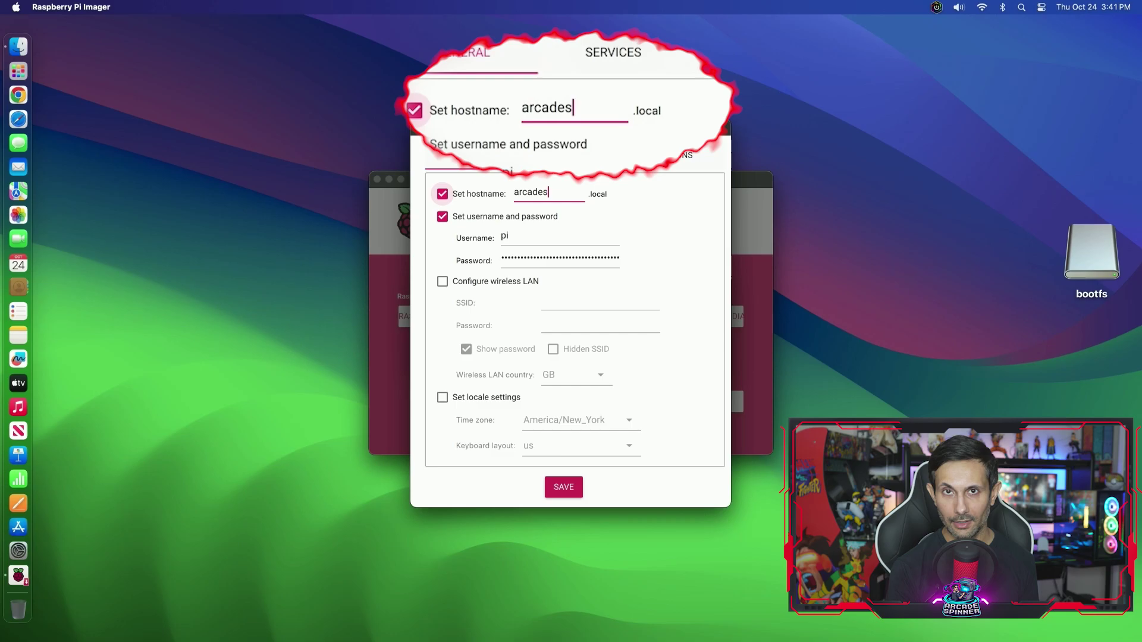
type("pinnerpi")
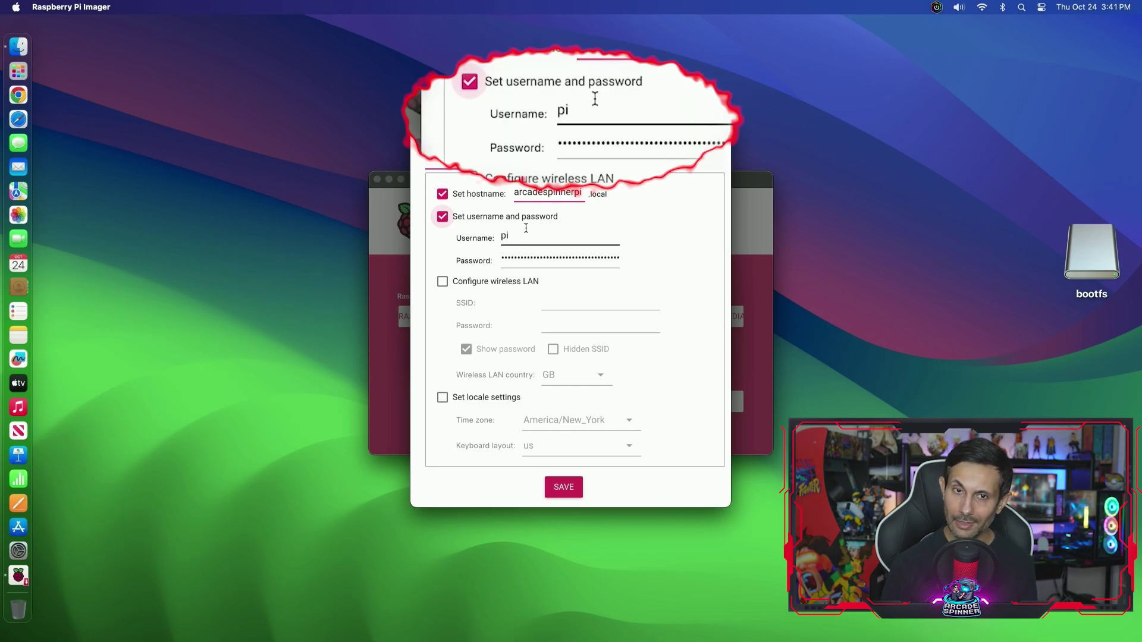
left_click(536, 260)
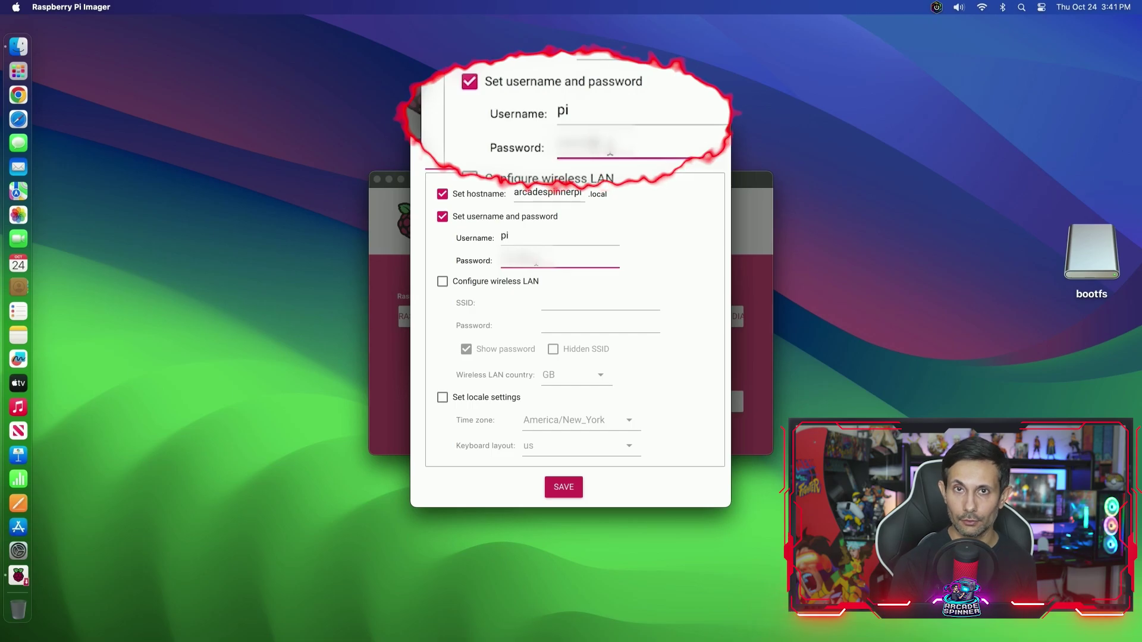
left_click(442, 282)
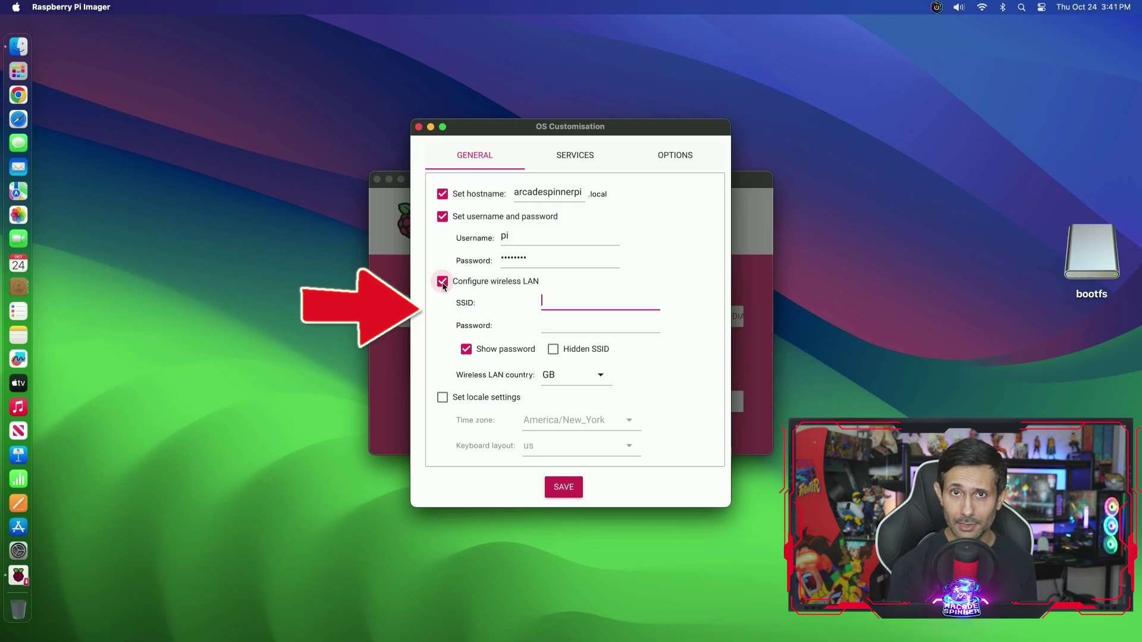
left_click(443, 281)
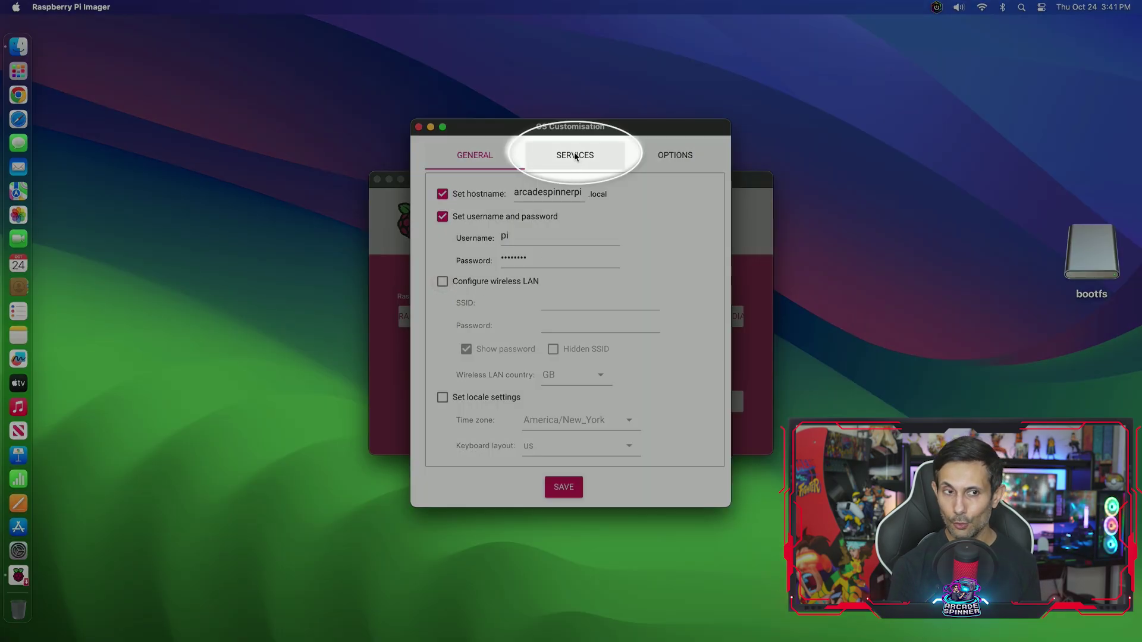
- Enable SSH with password authentication on the Services tab and save the customisation
left_click(575, 155)
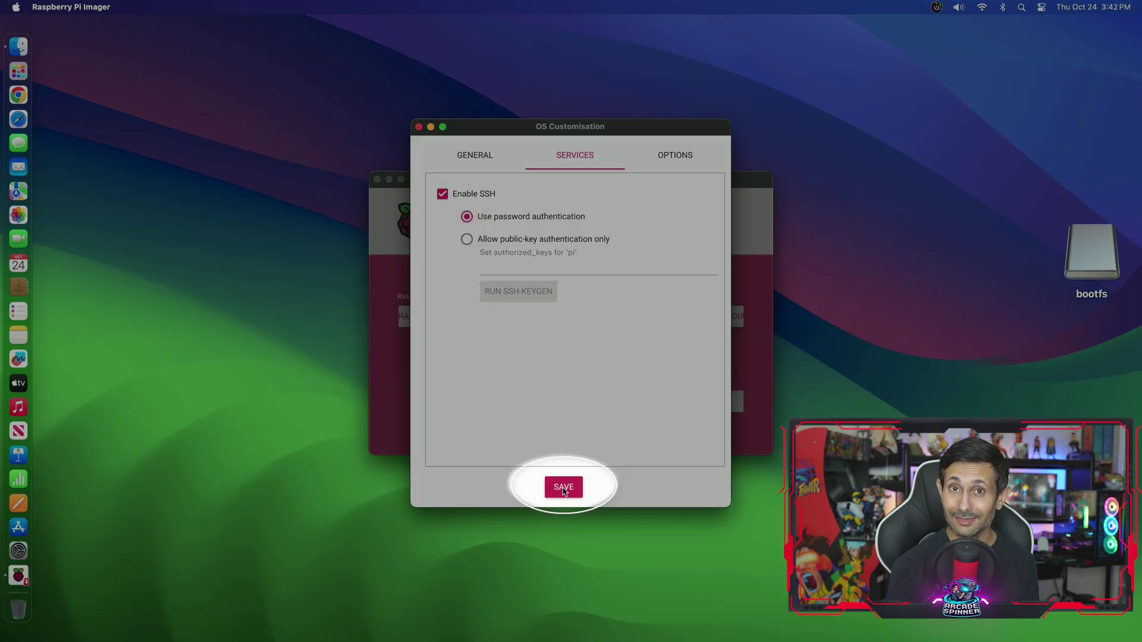
left_click(563, 488)
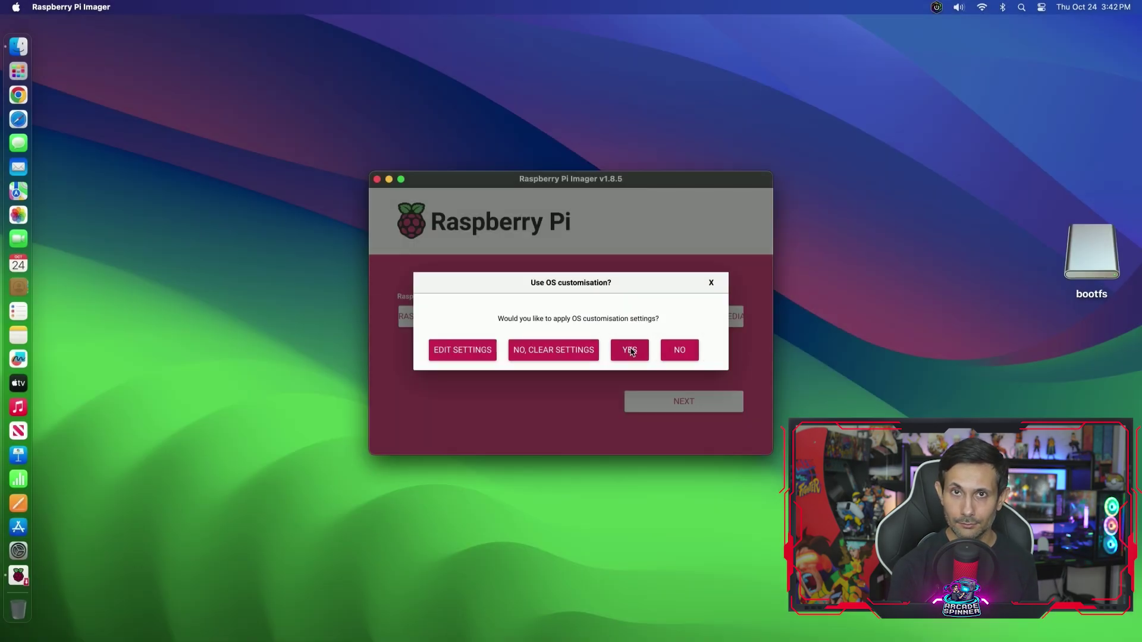
- Apply the customisation, confirm erasing the card, write the image, then close the Imager
left_click(631, 351)
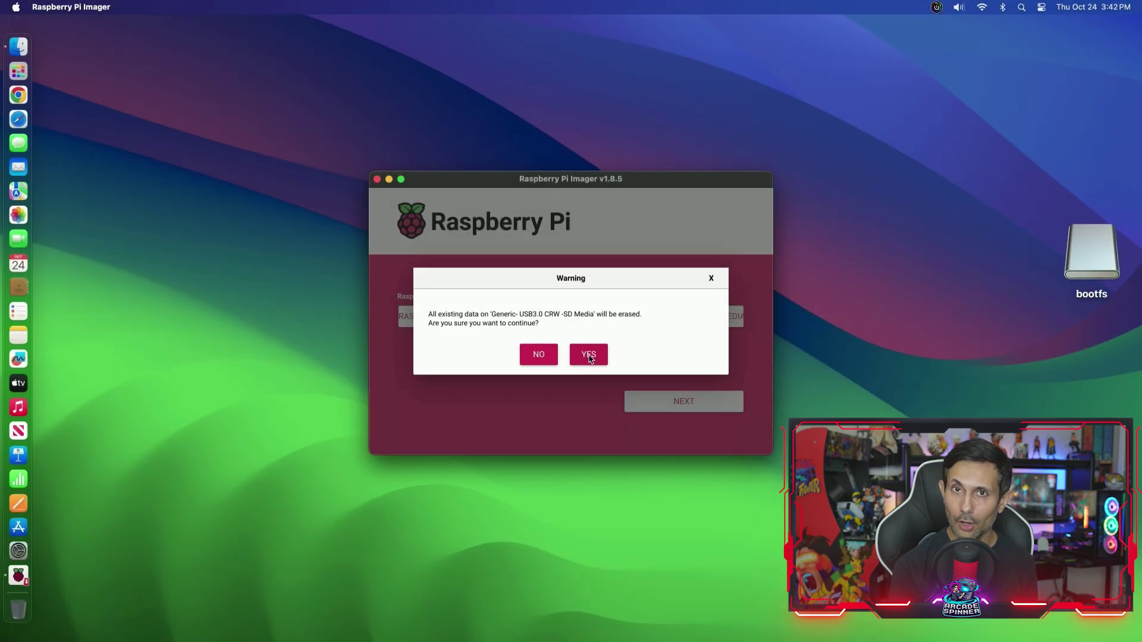
left_click(588, 355)
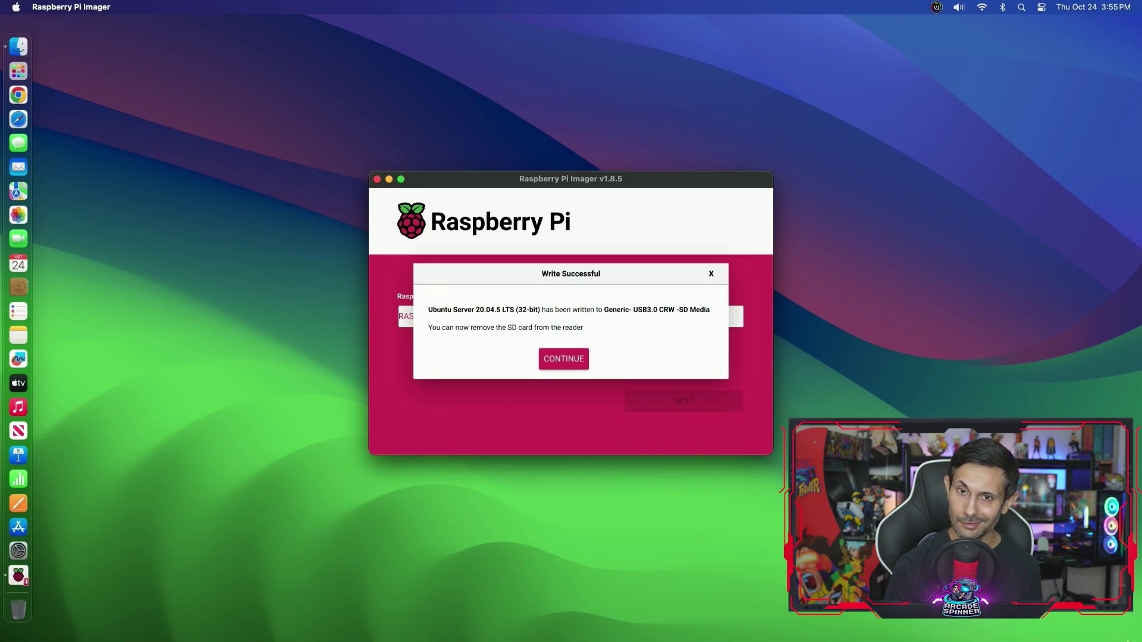
left_click(563, 359)
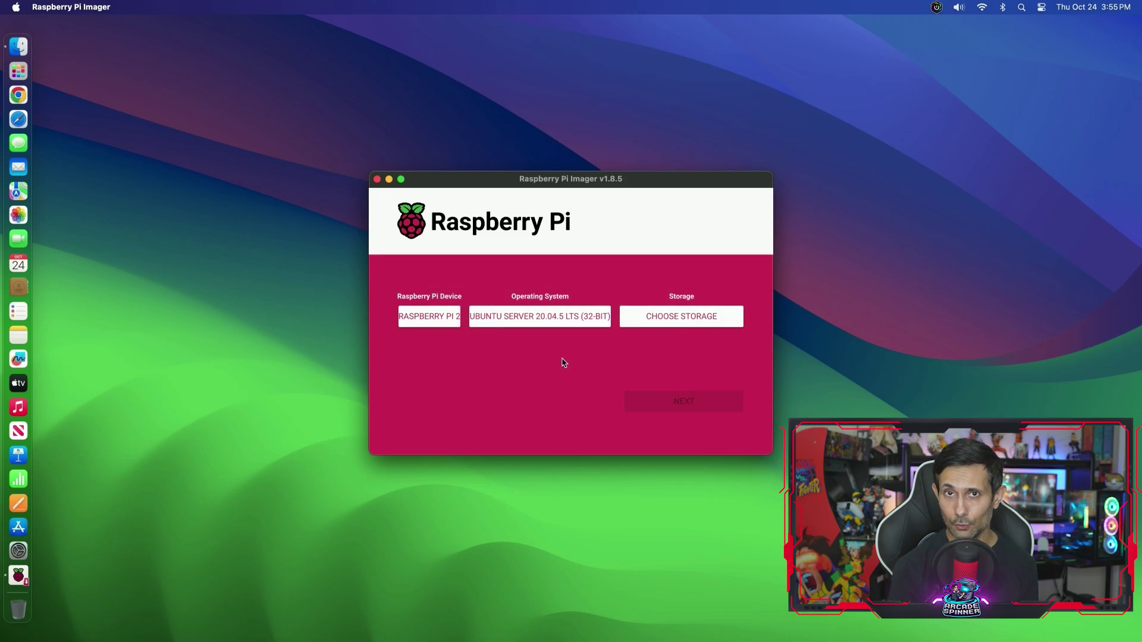
left_click(377, 180)
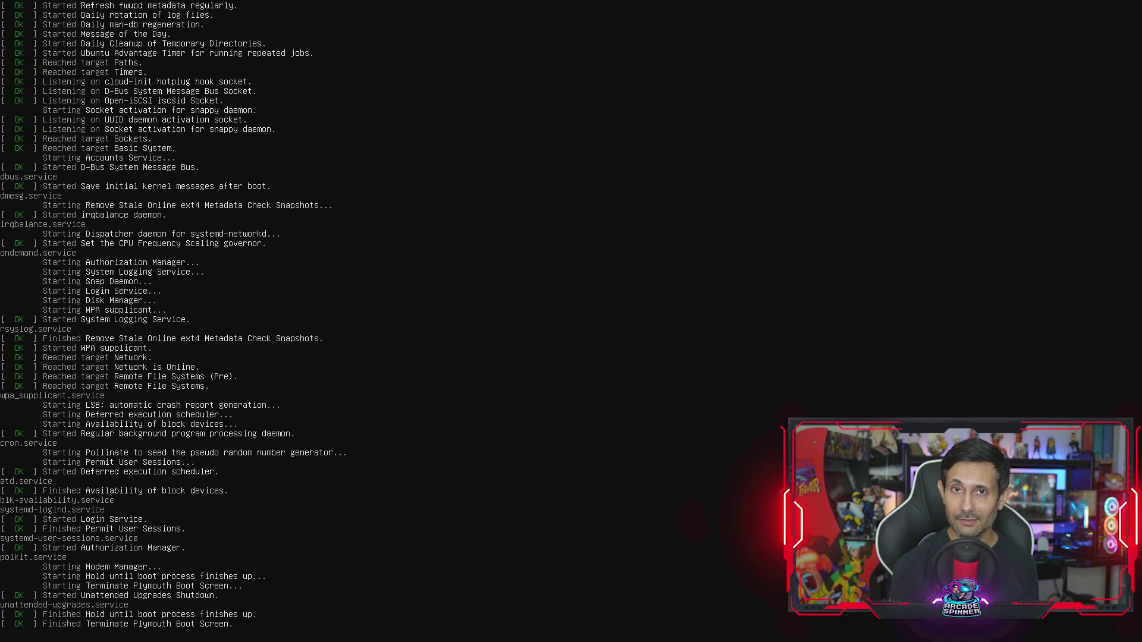
- Enter the username pi at the arcadespinnerpi login prompt
type("pinnerpi login: pi")
key("Return")
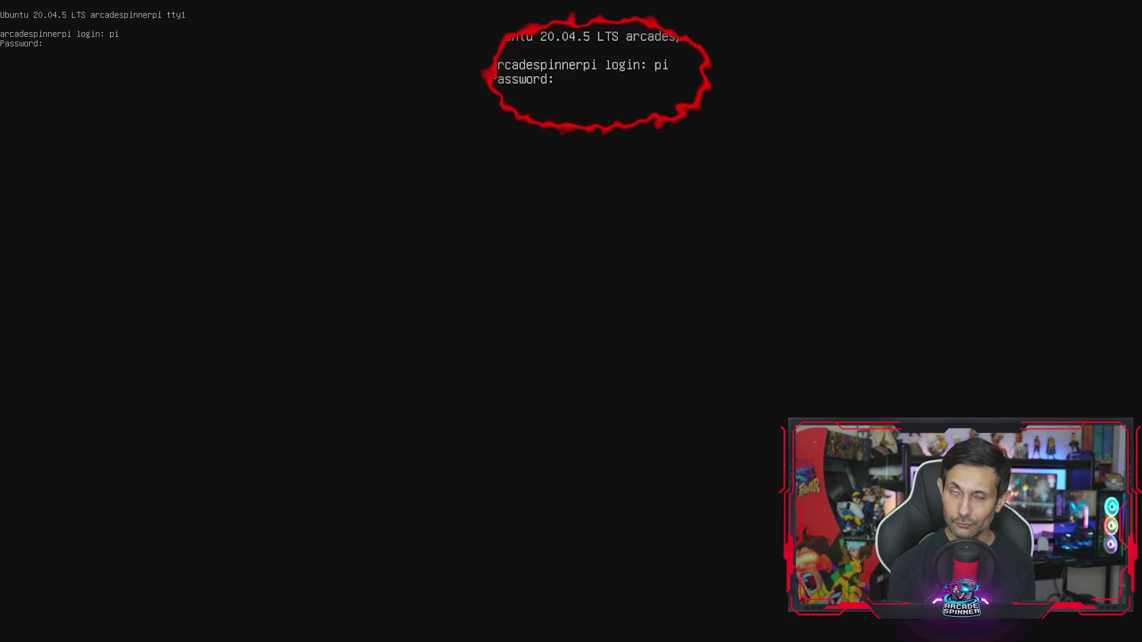
- Submit the password to log in, then clear the stray 'sudo t' text for a fresh prompt
key("Return")
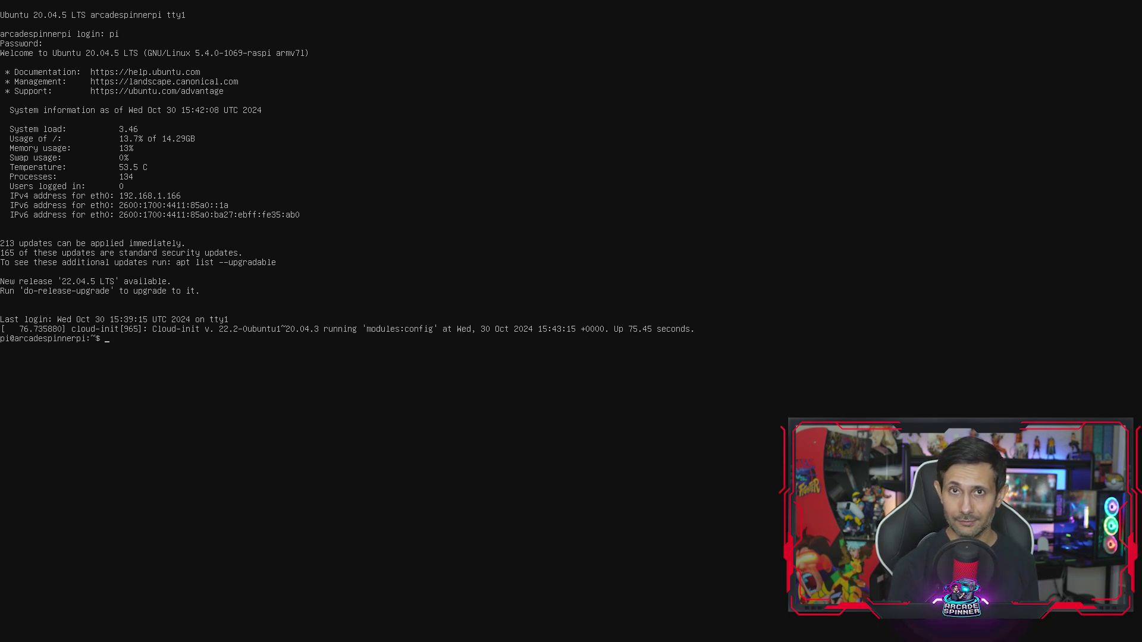
type("sudo")
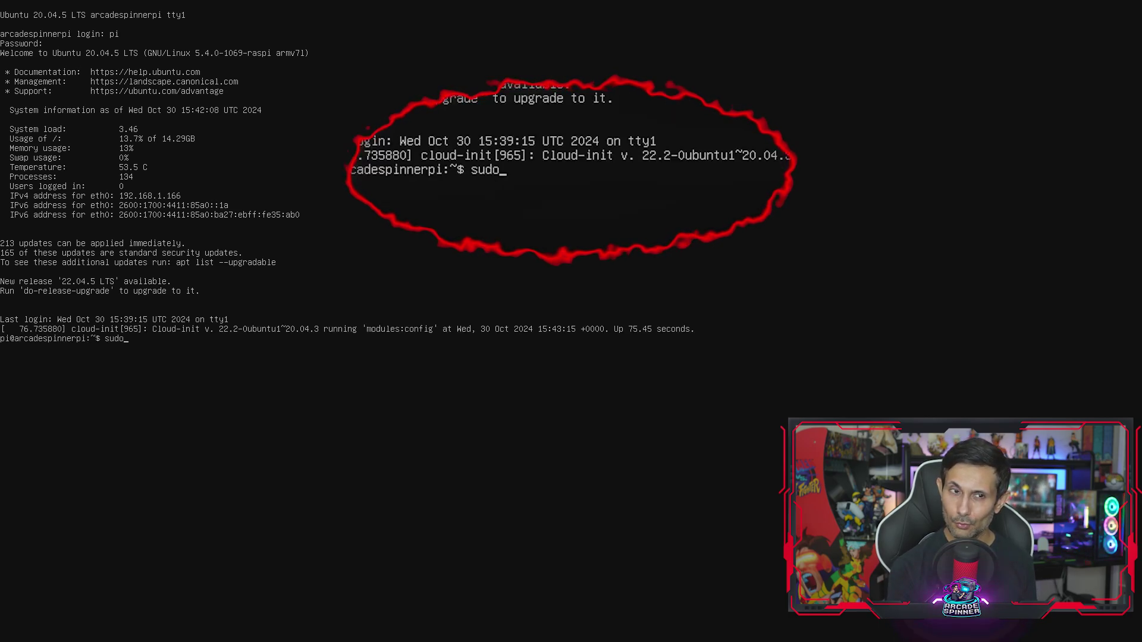
type(" t")
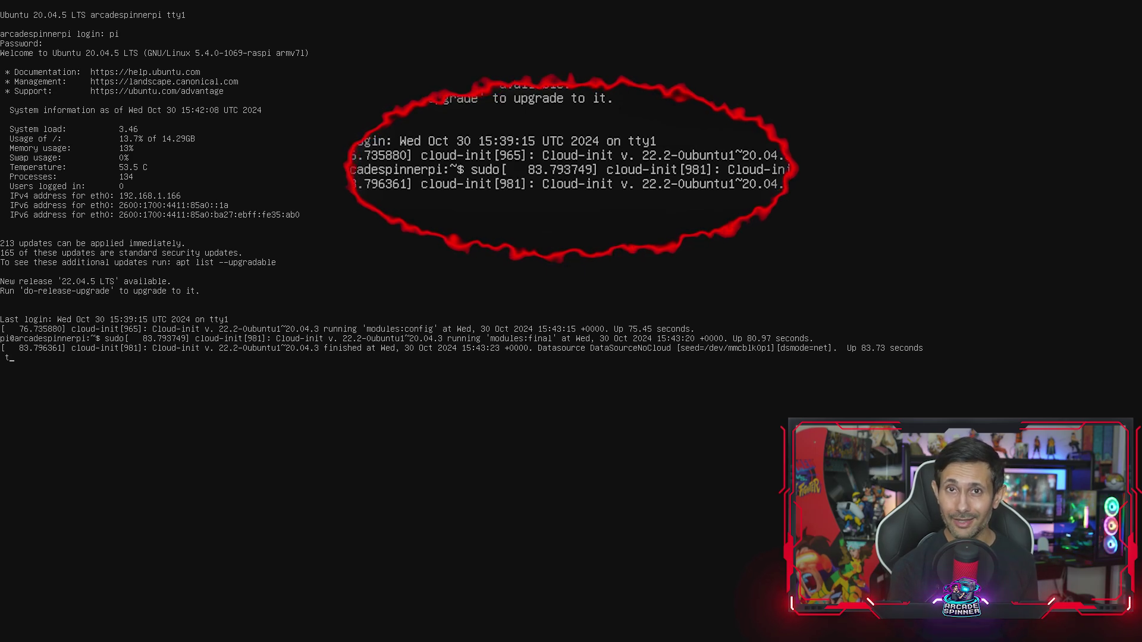
key("BackSpace")
key("BackSpace")
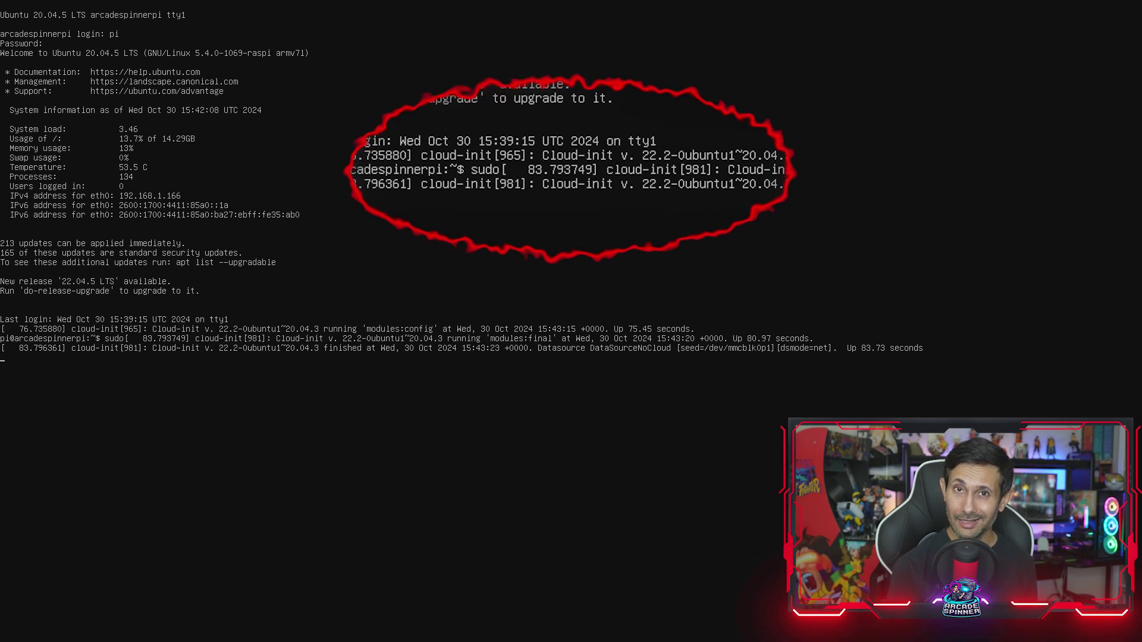
key("Return")
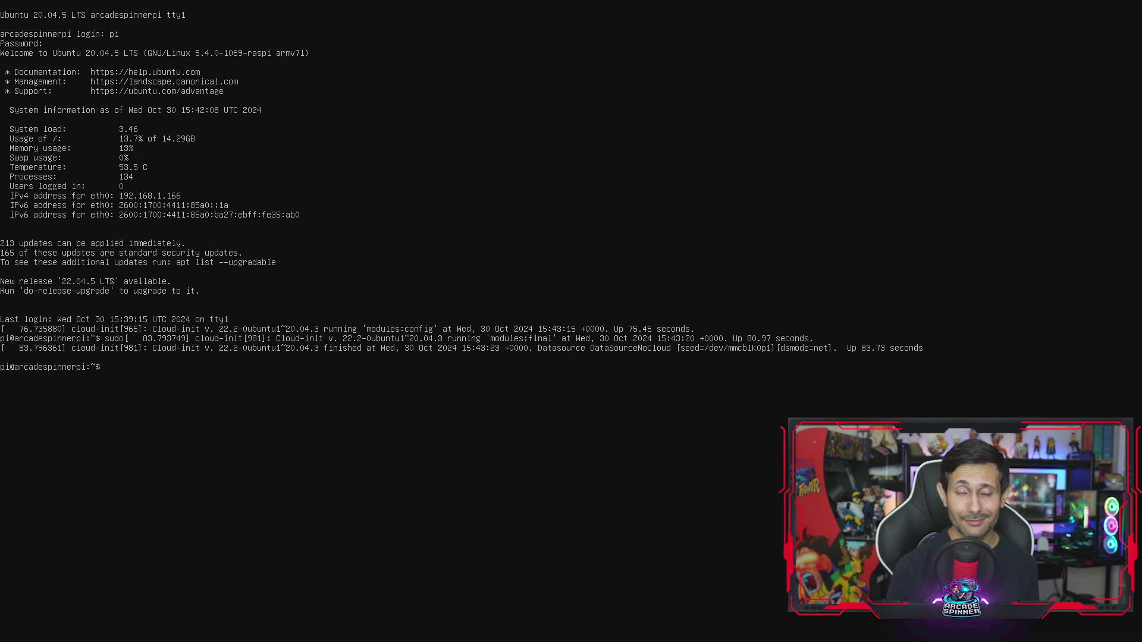
- Disable cloud-init with 'sudo touch /etc/cloud/cloud-init.disabled', then type 'sudo reboot'
type("sud")
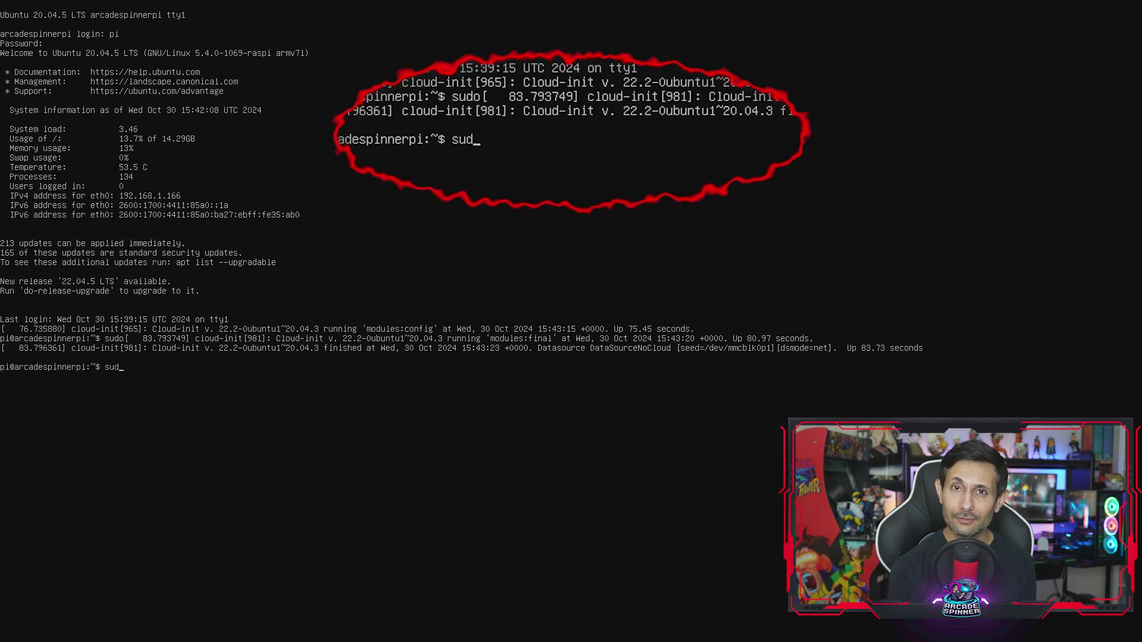
type("o touch /e")
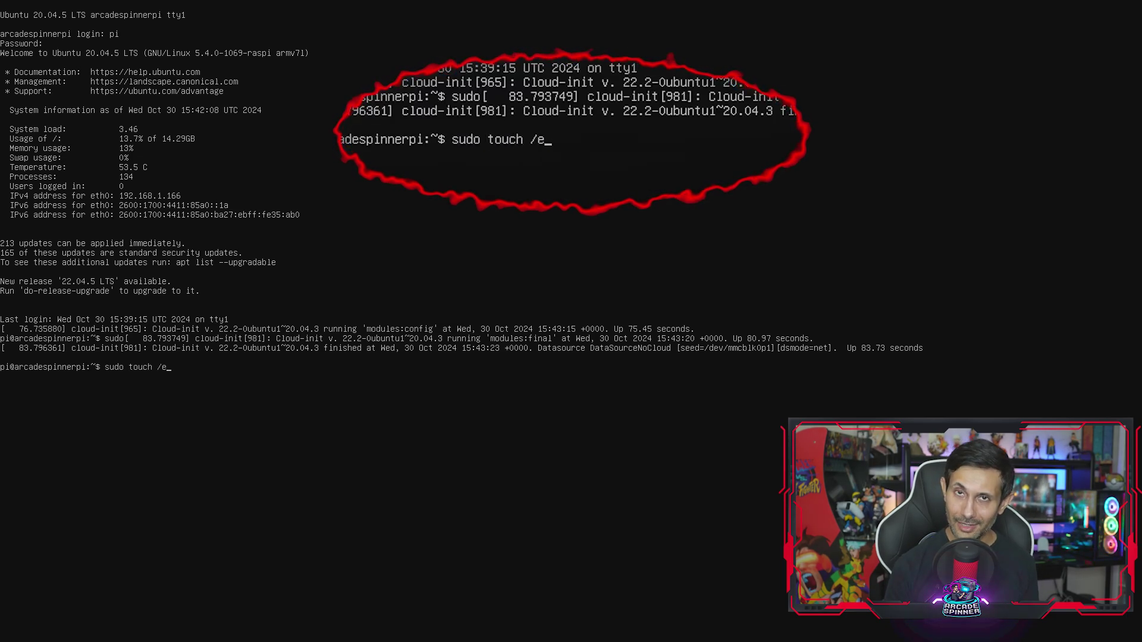
type("tc/cloud")
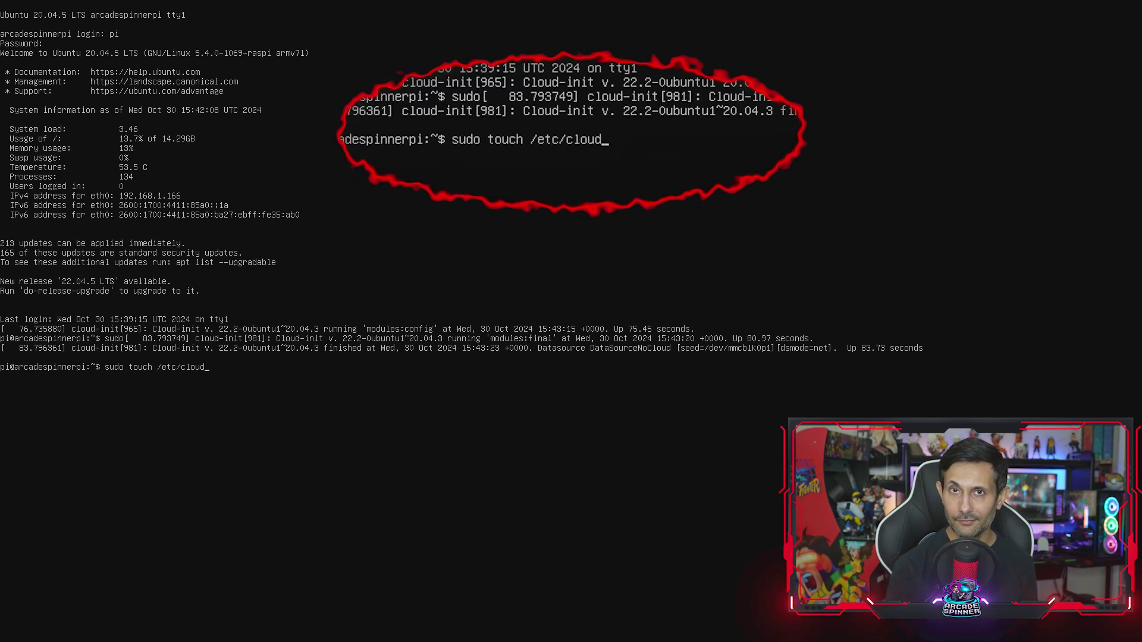
type("/cl")
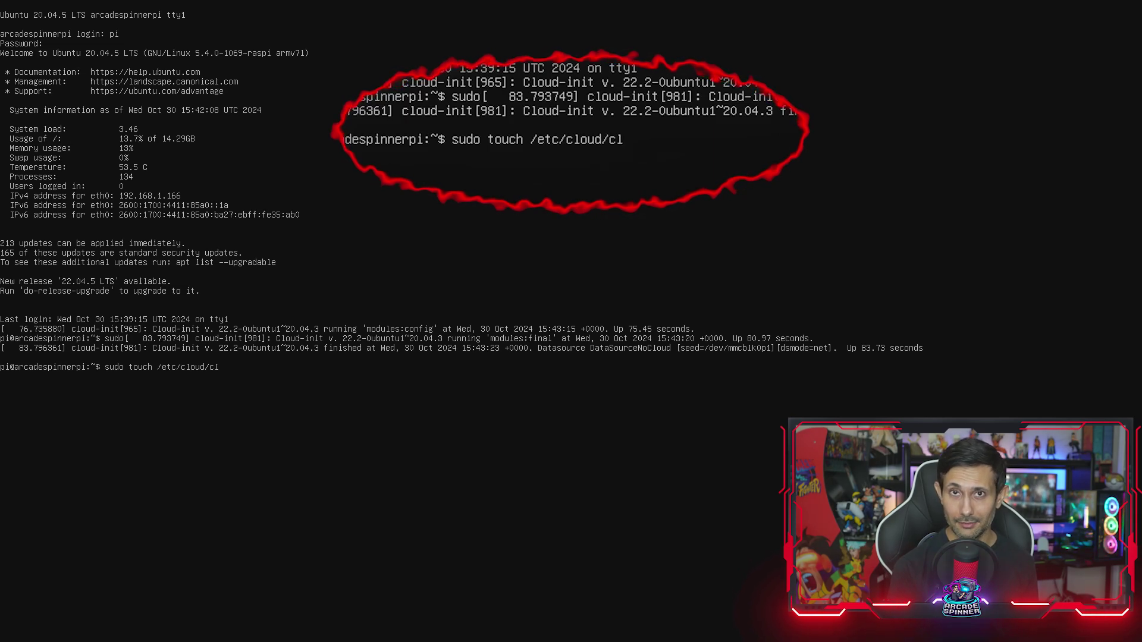
type("oud-i")
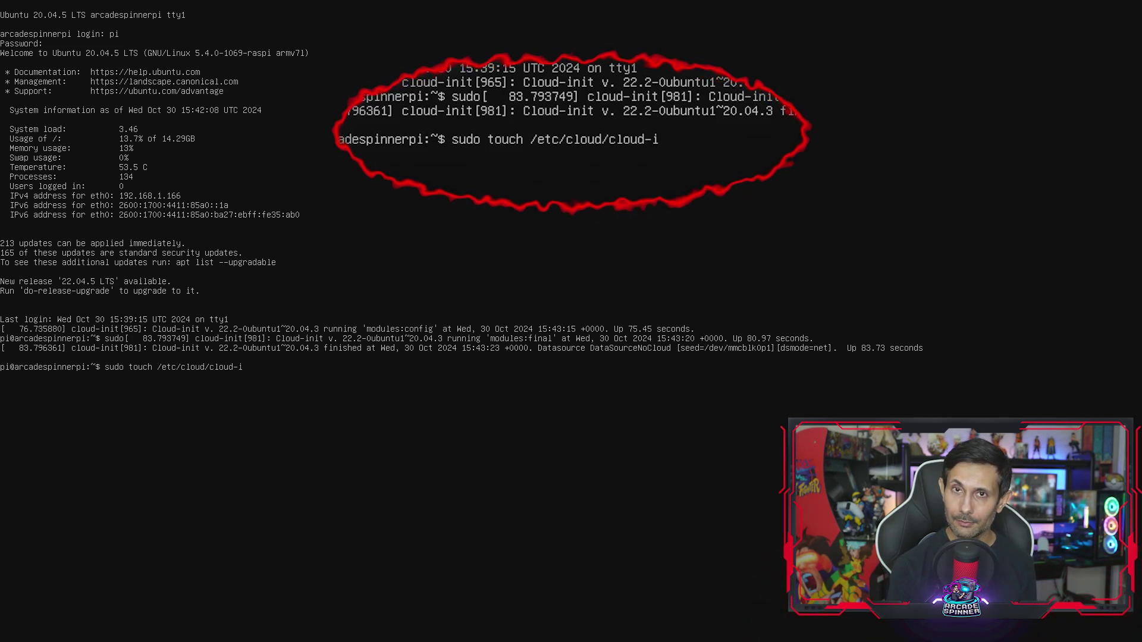
type("nit.disabled")
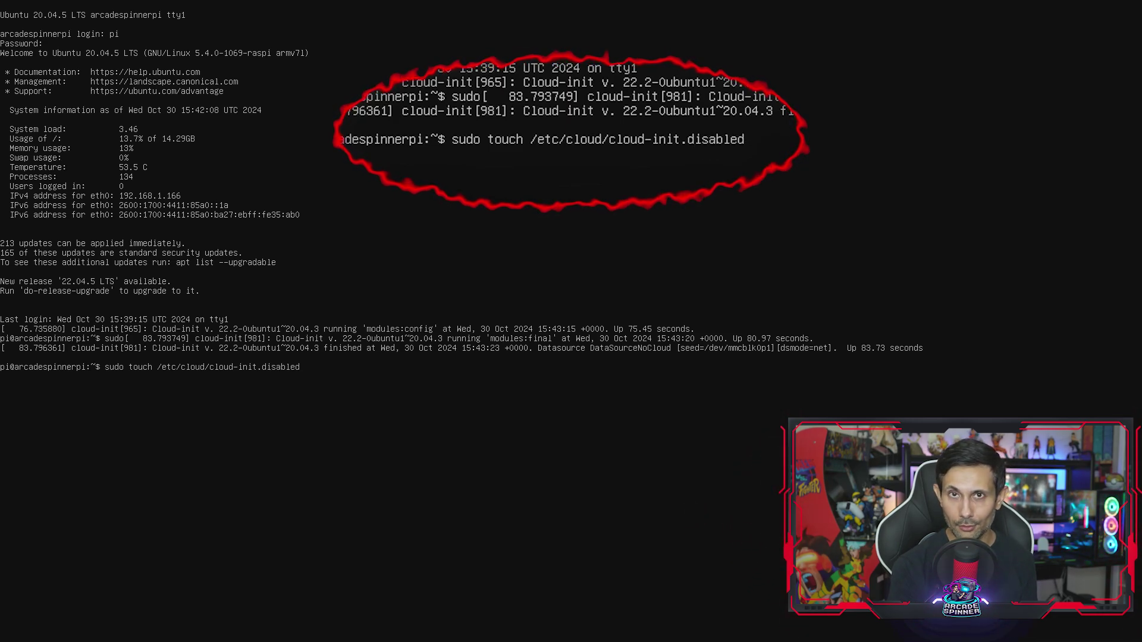
key("Return")
key("Return")
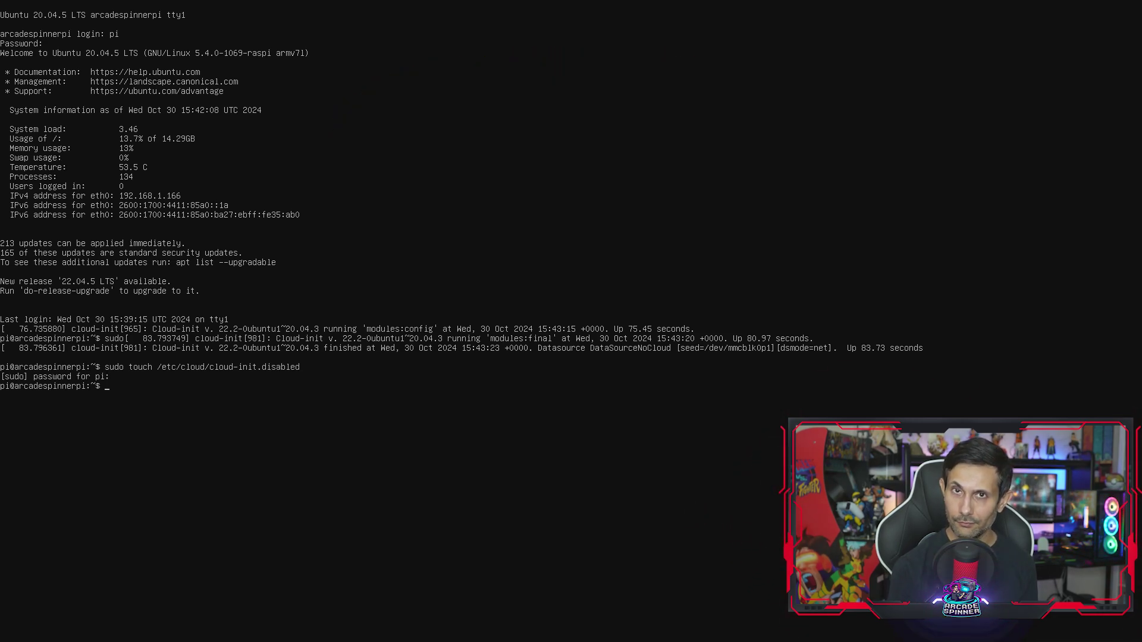
type("sudo reb")
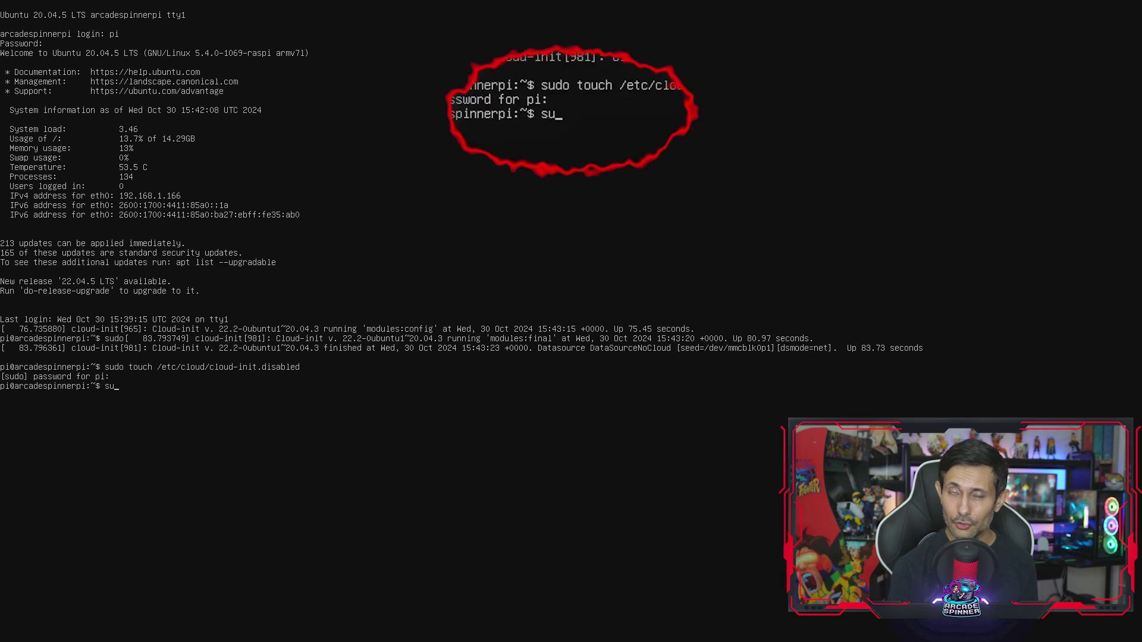
type("oot")
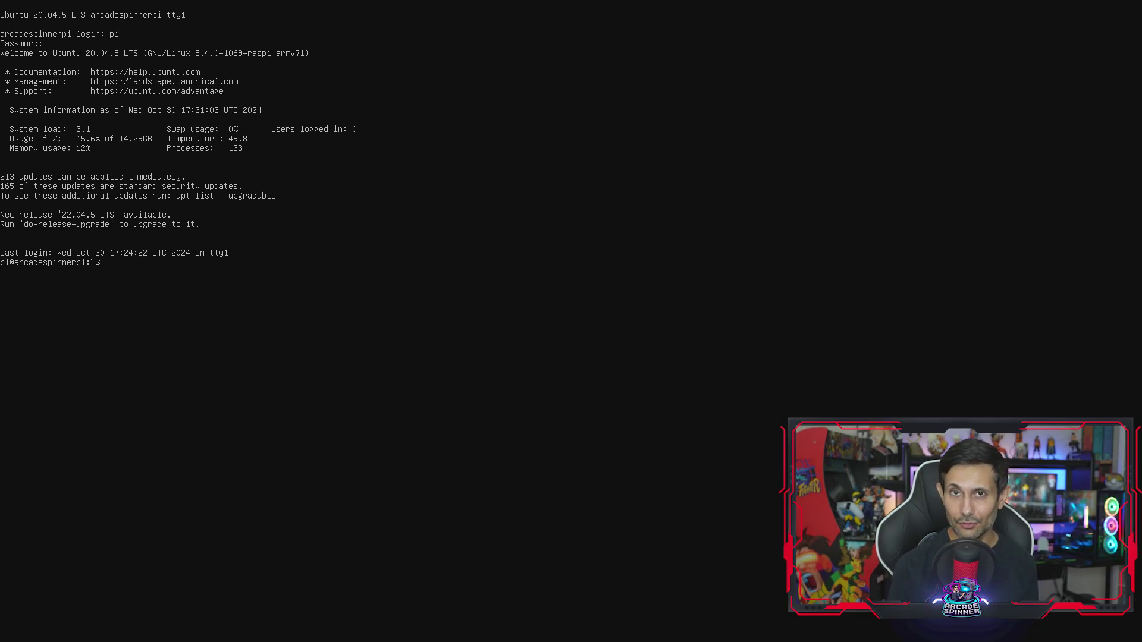
- Run ip link to list the network interfaces, lo and eth0
type("ip l")
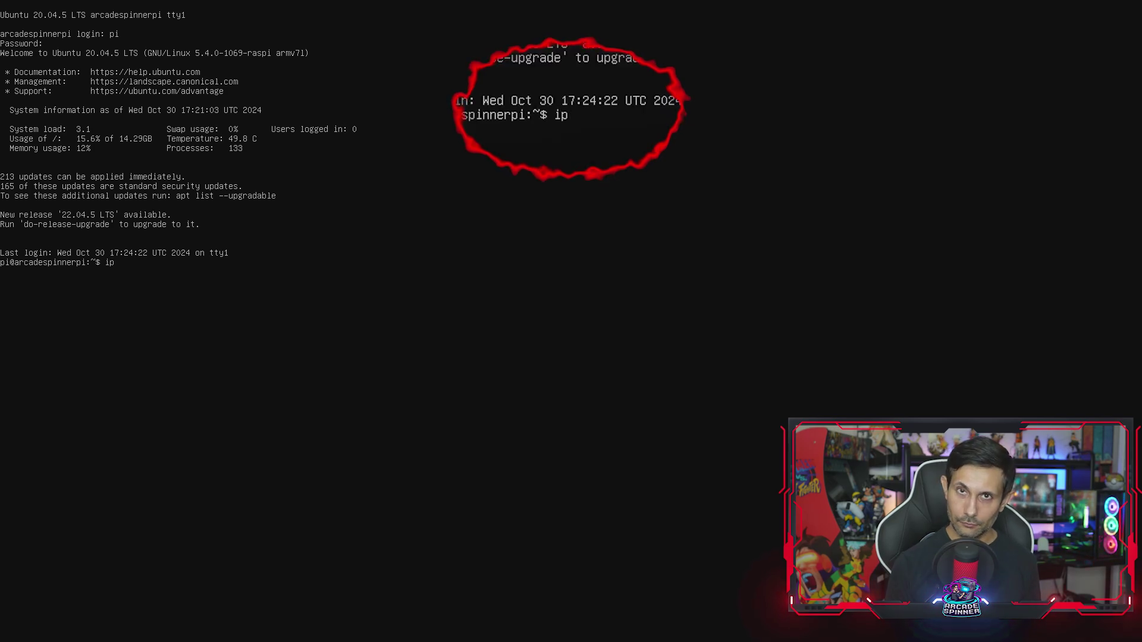
type("ink")
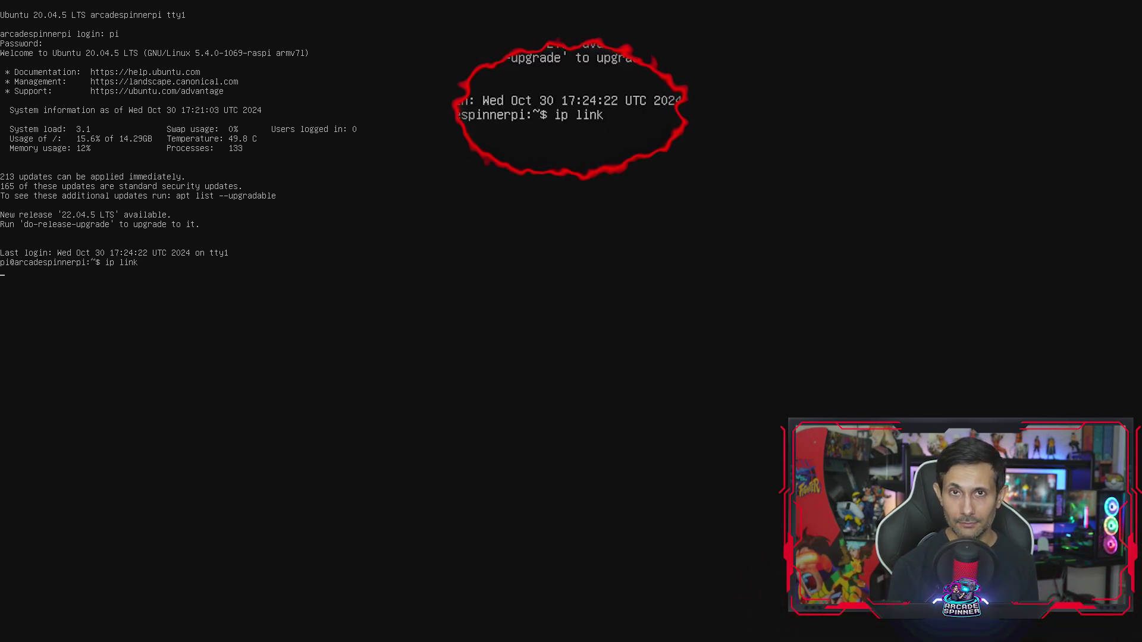
key("Return")
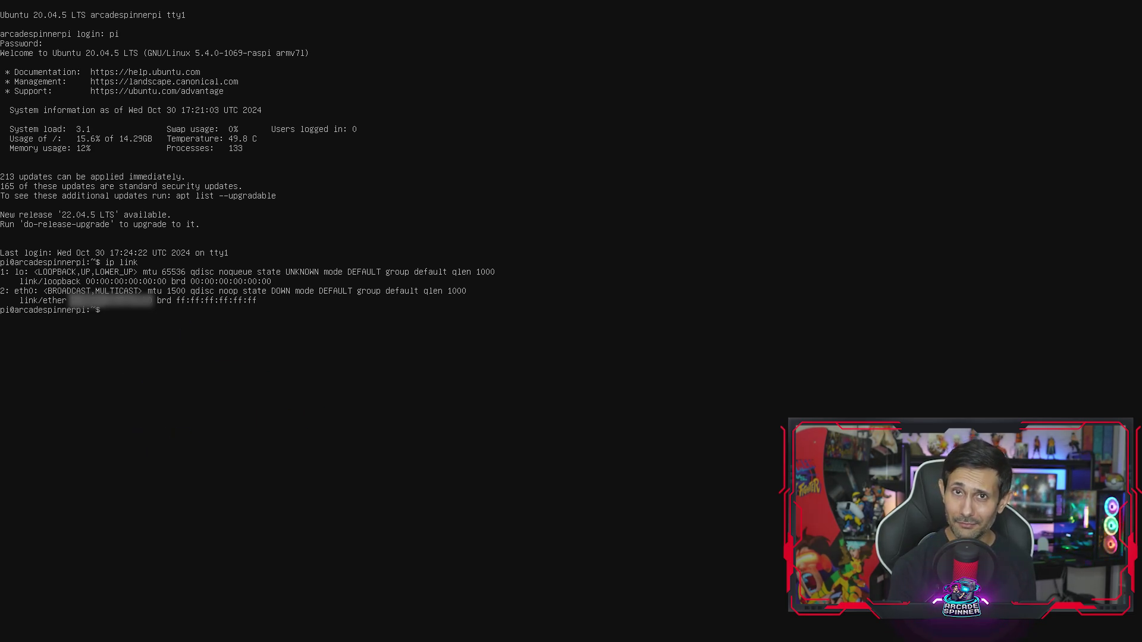
- Change into /etc/netplan and list its files
type("cd ")
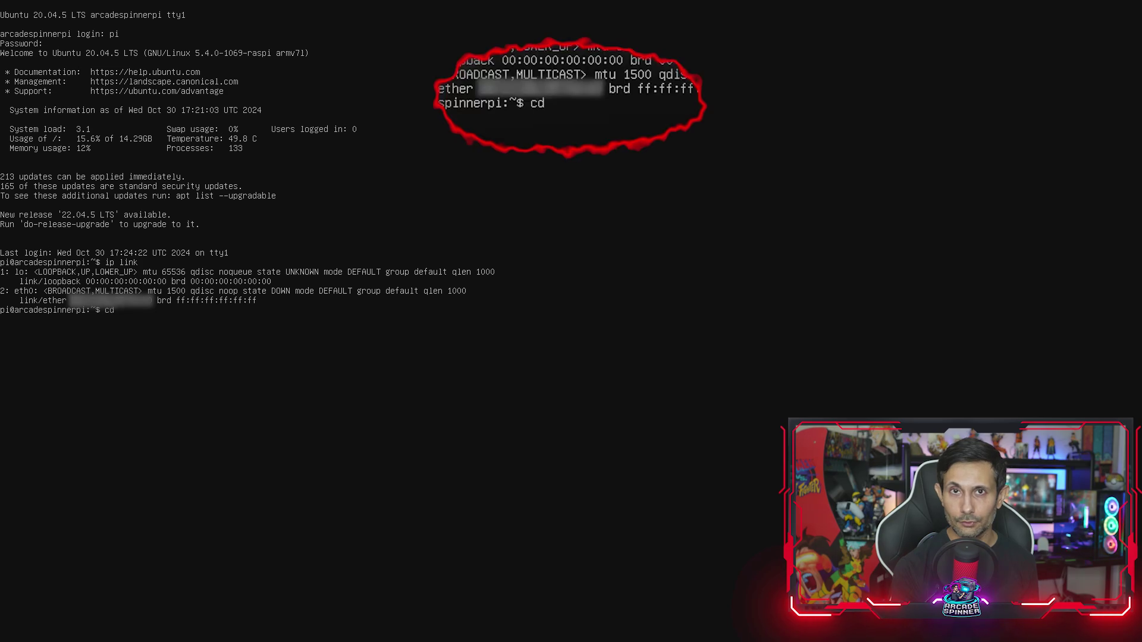
type("/etc")
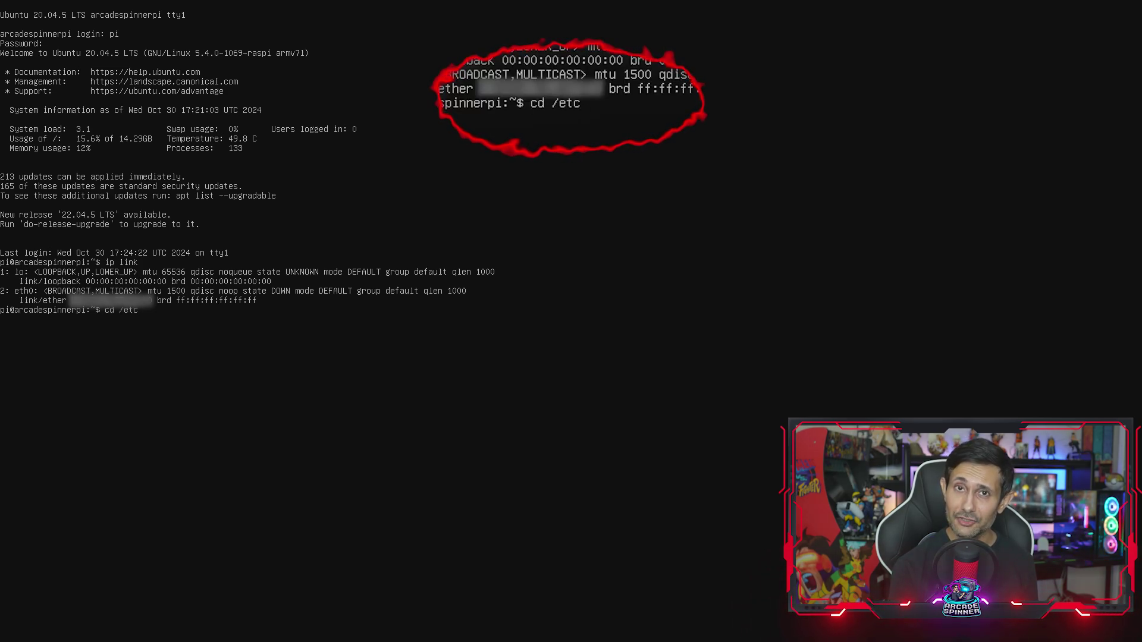
type("/netplan")
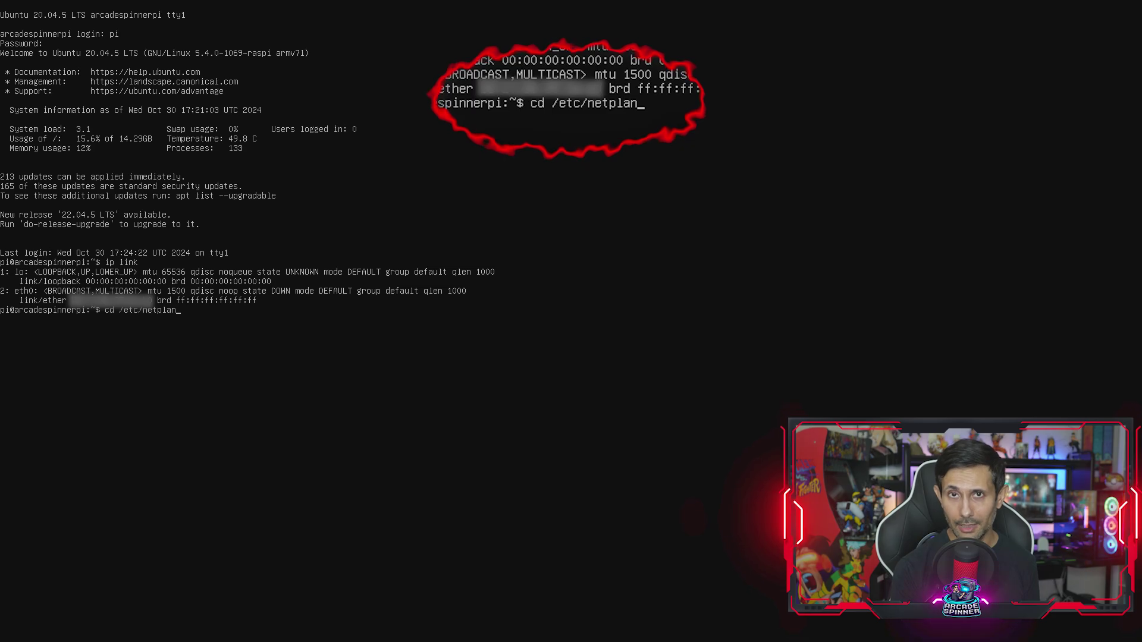
key("Return")
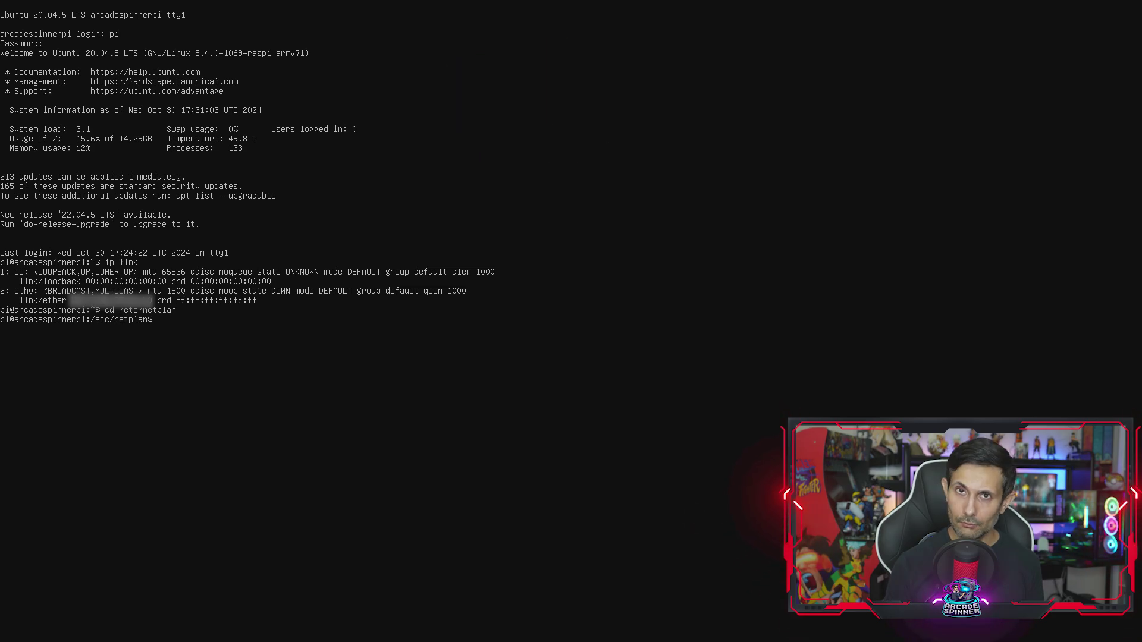
type("ls")
key("Return")
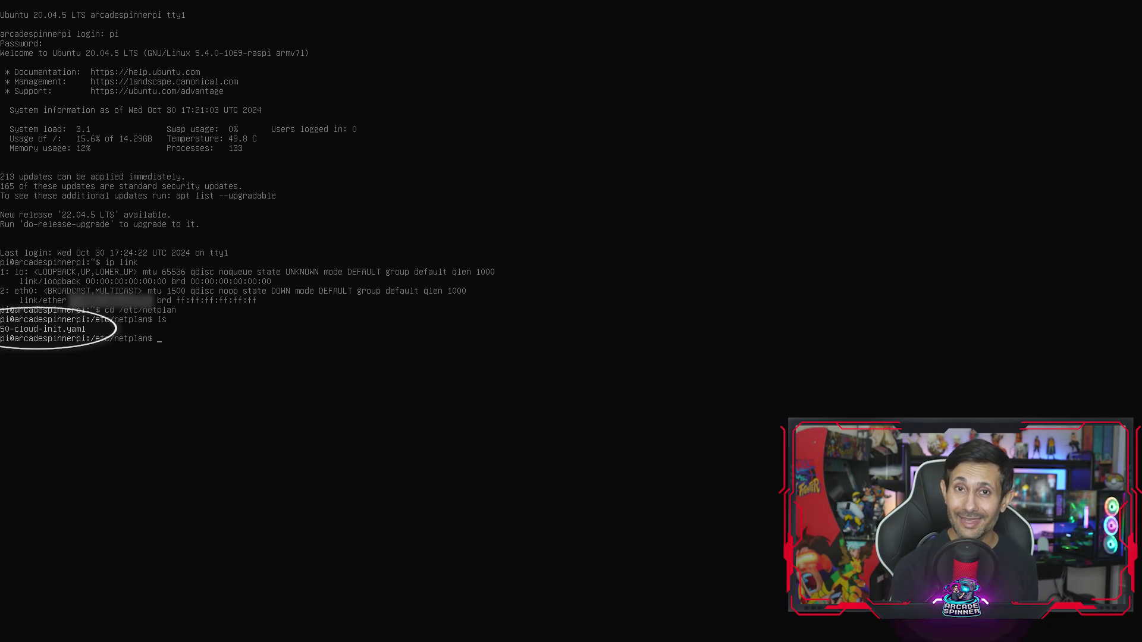
- Delete 50-cloud-init.yaml and create a new 01-netcfg.yaml in nano
type("sudo rm")
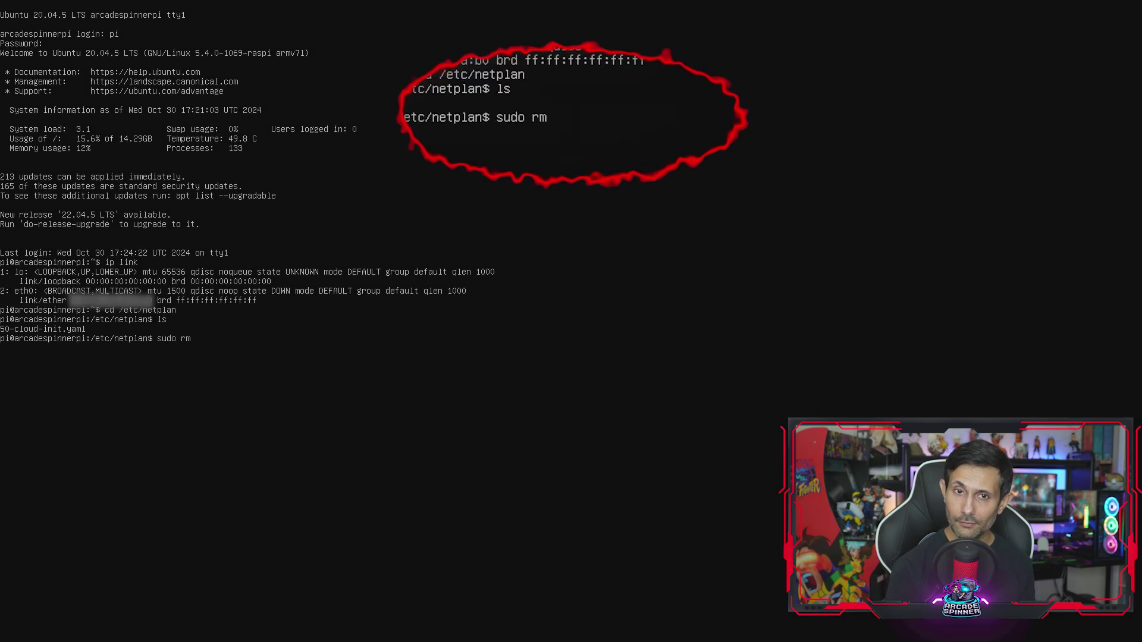
type(" 50")
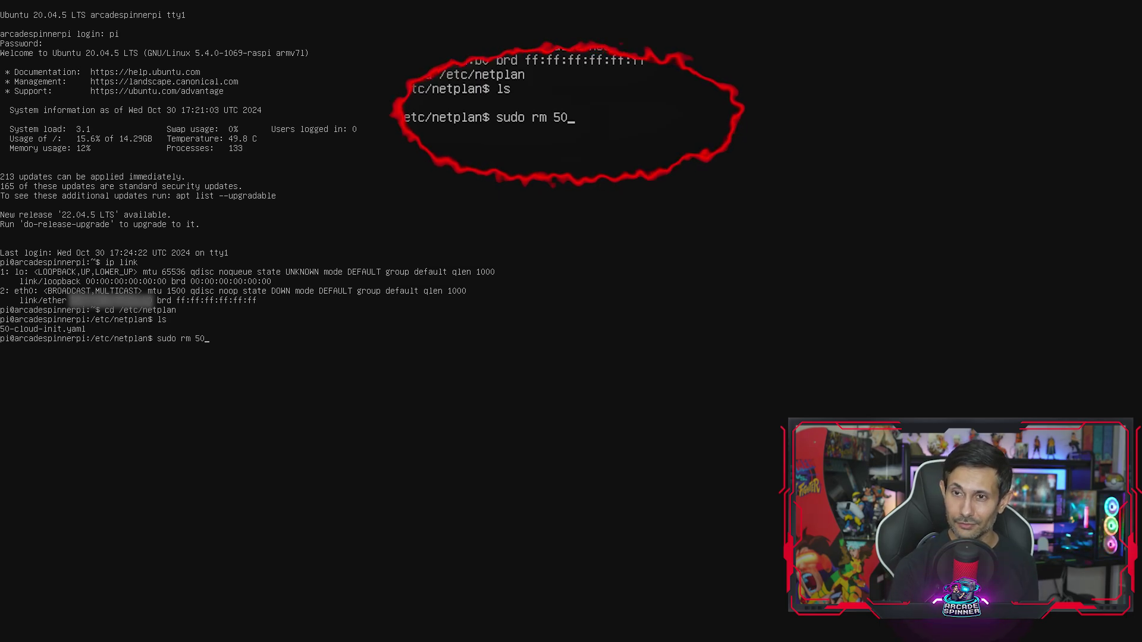
key("Tab")
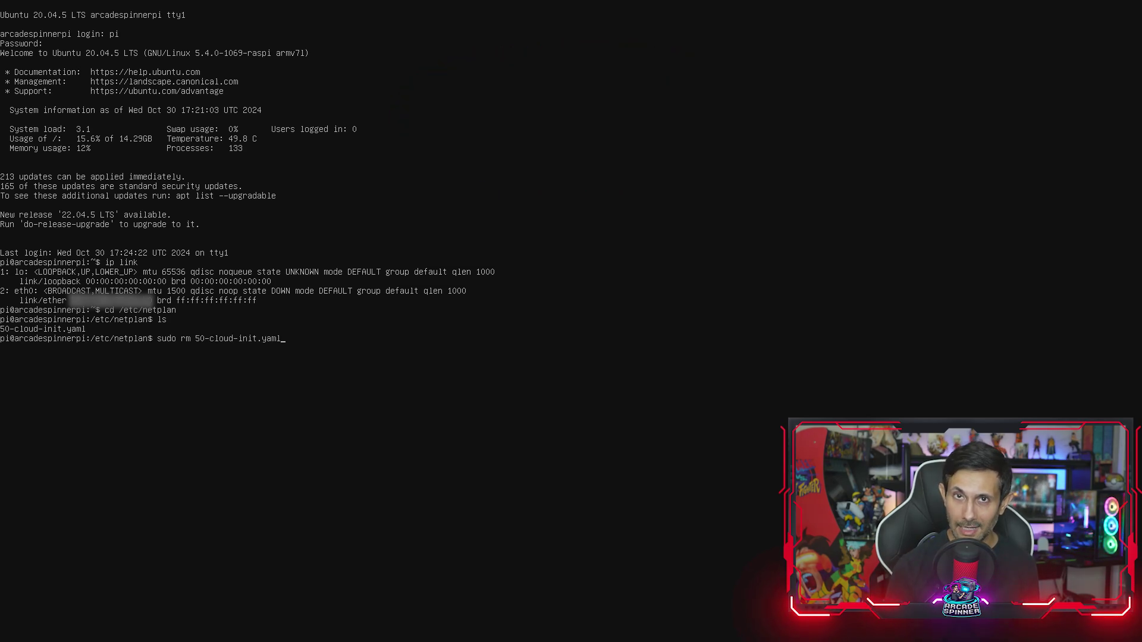
key("Return")
key("Return")
type("sudo nan")
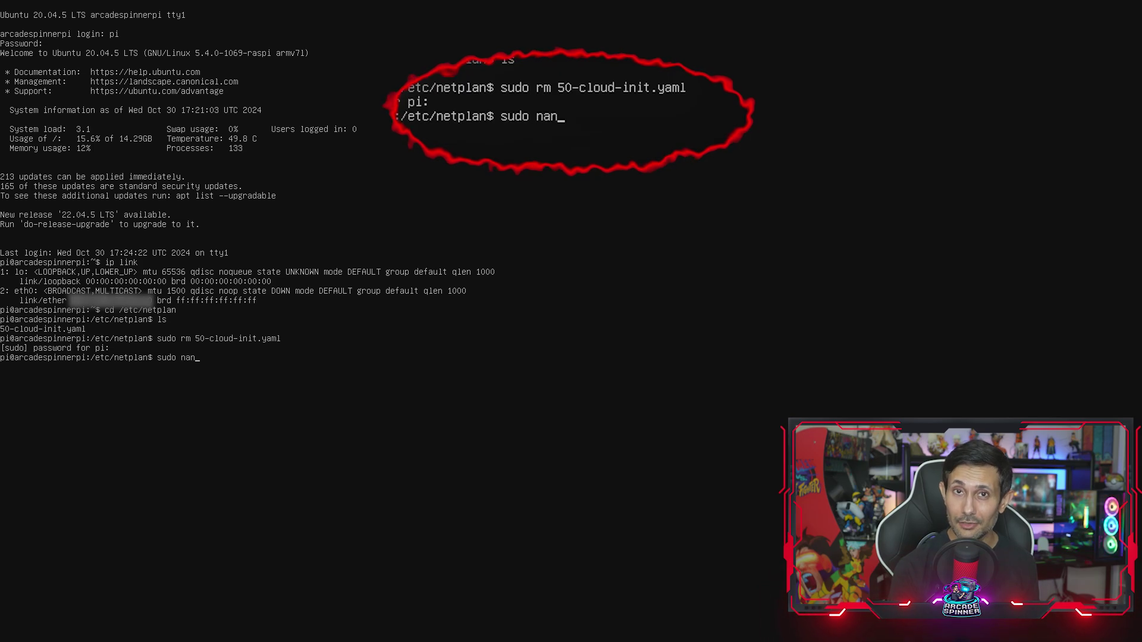
type("o 01-")
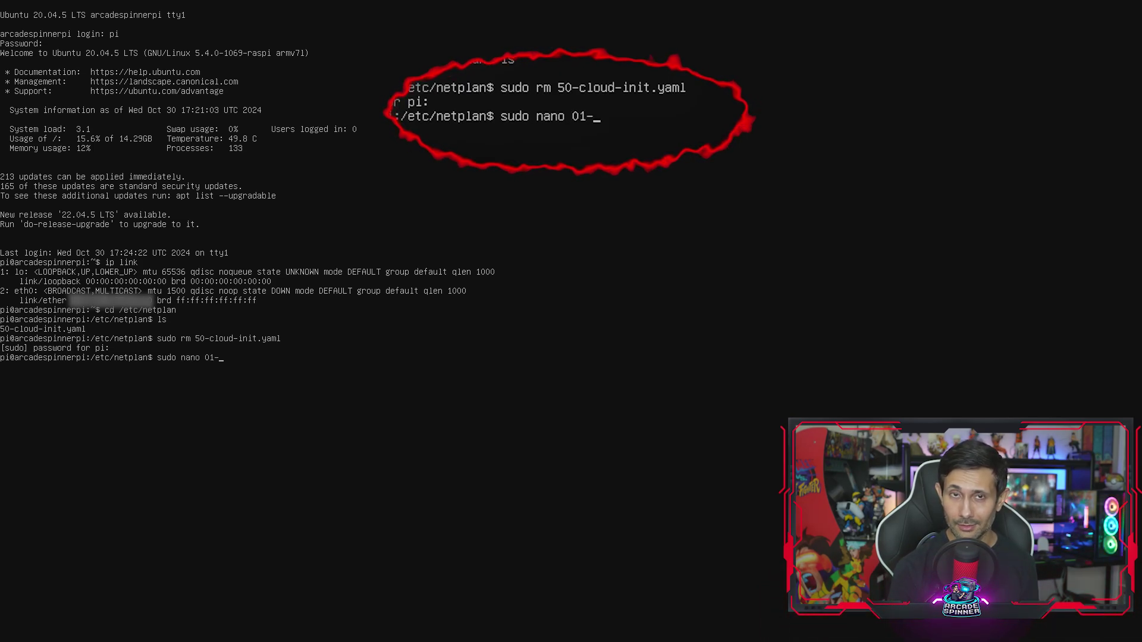
type("netcfg")
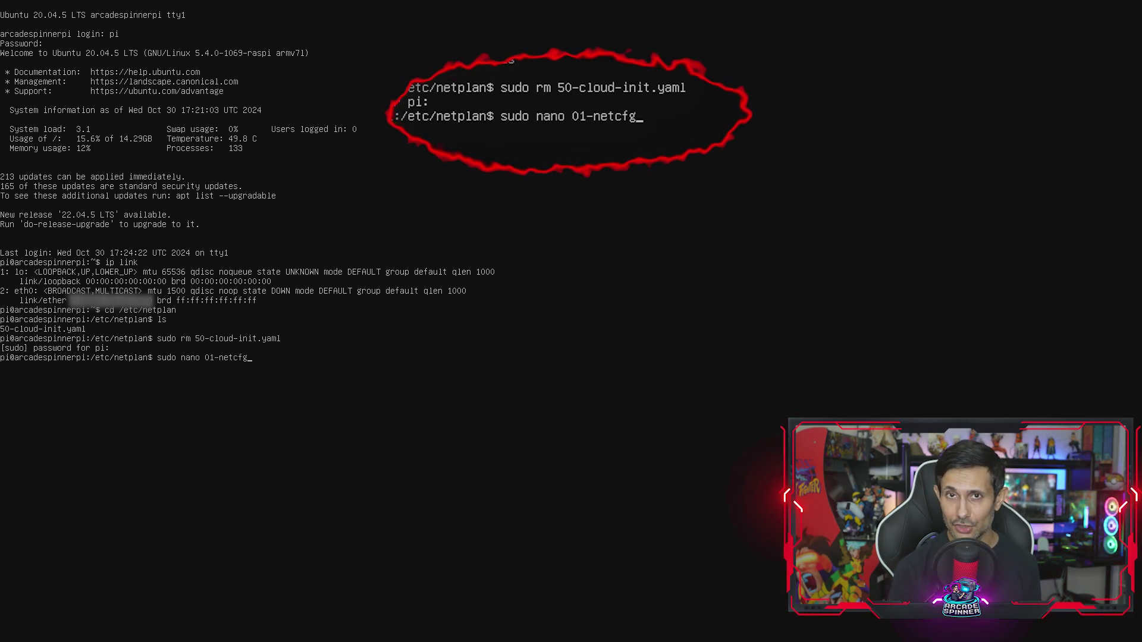
type(".yaml")
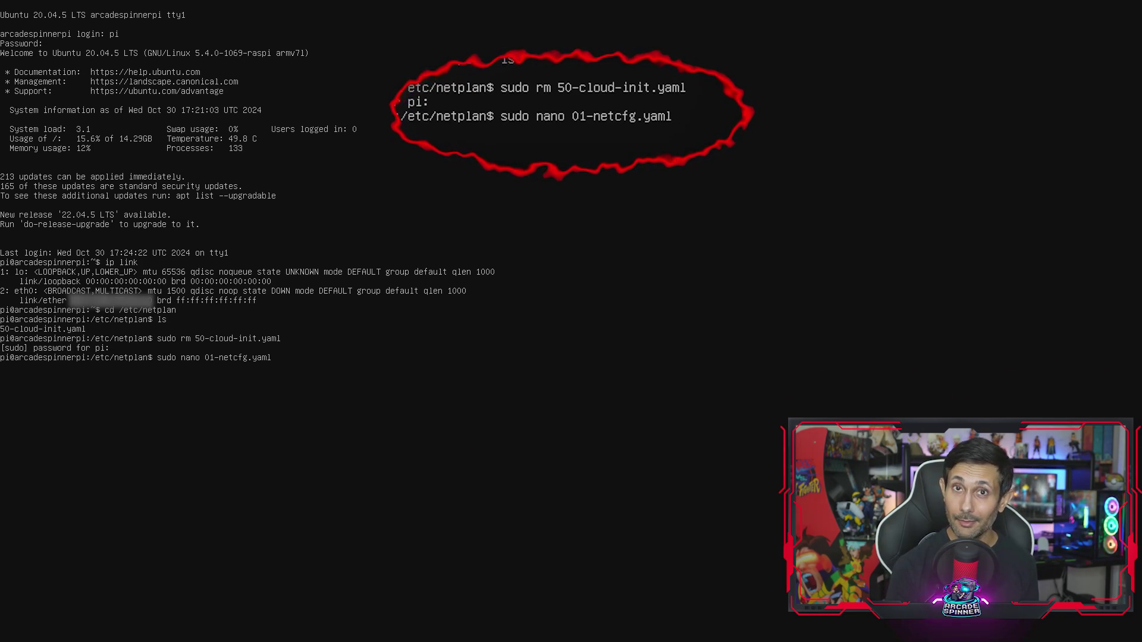
key("Return")
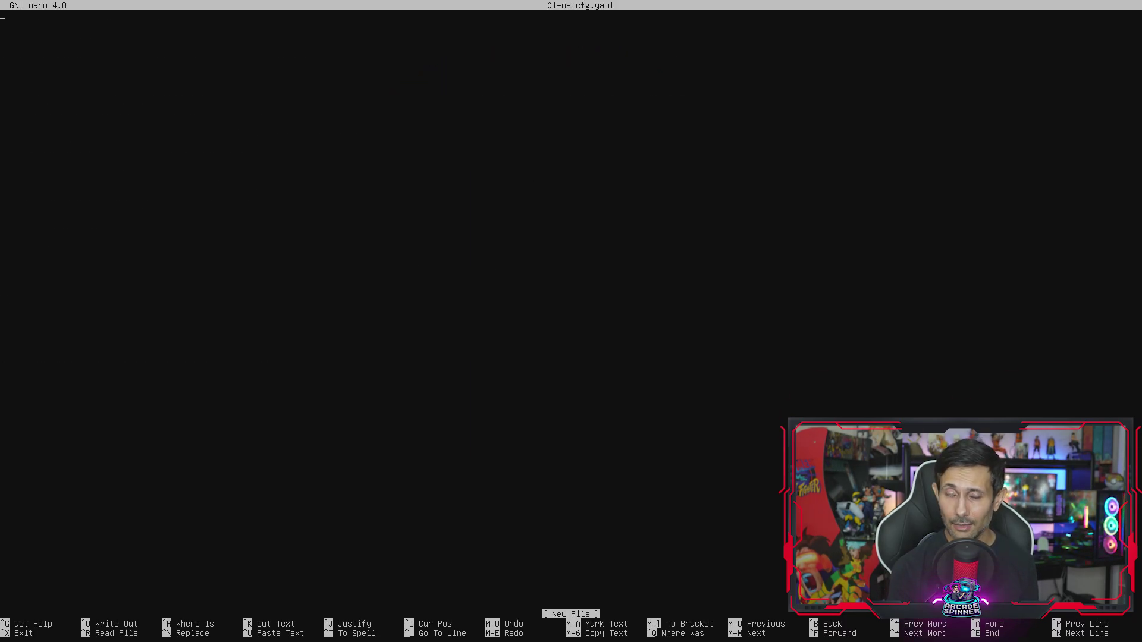
- Write the netplan header: version 2, renderer networkd, and an ethernets entry for eth0
key("Return")
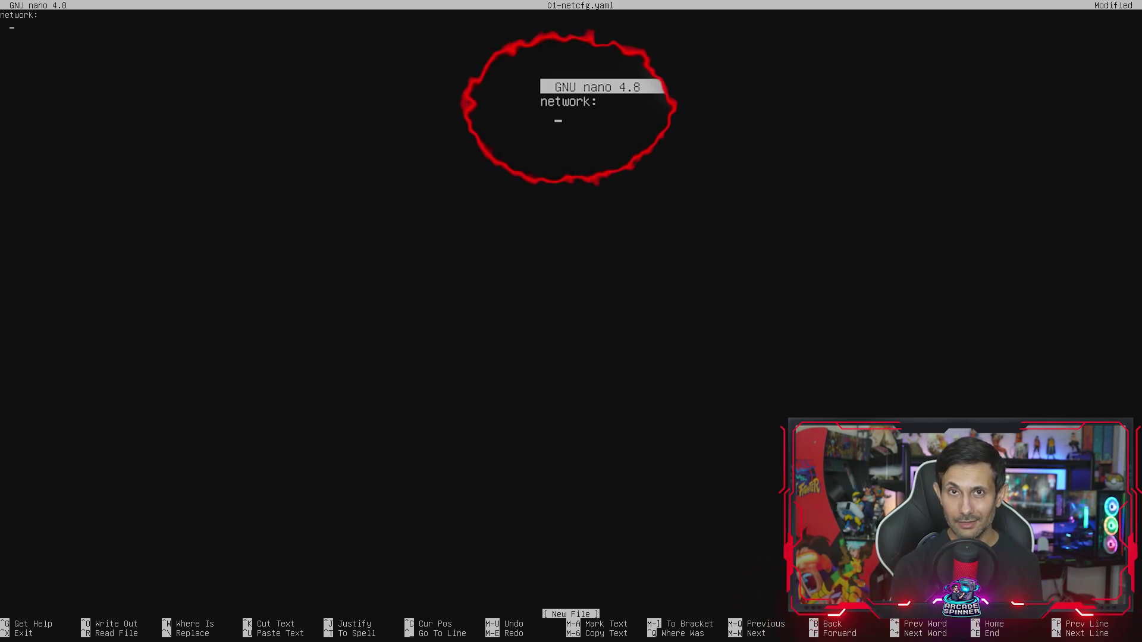
type("vers")
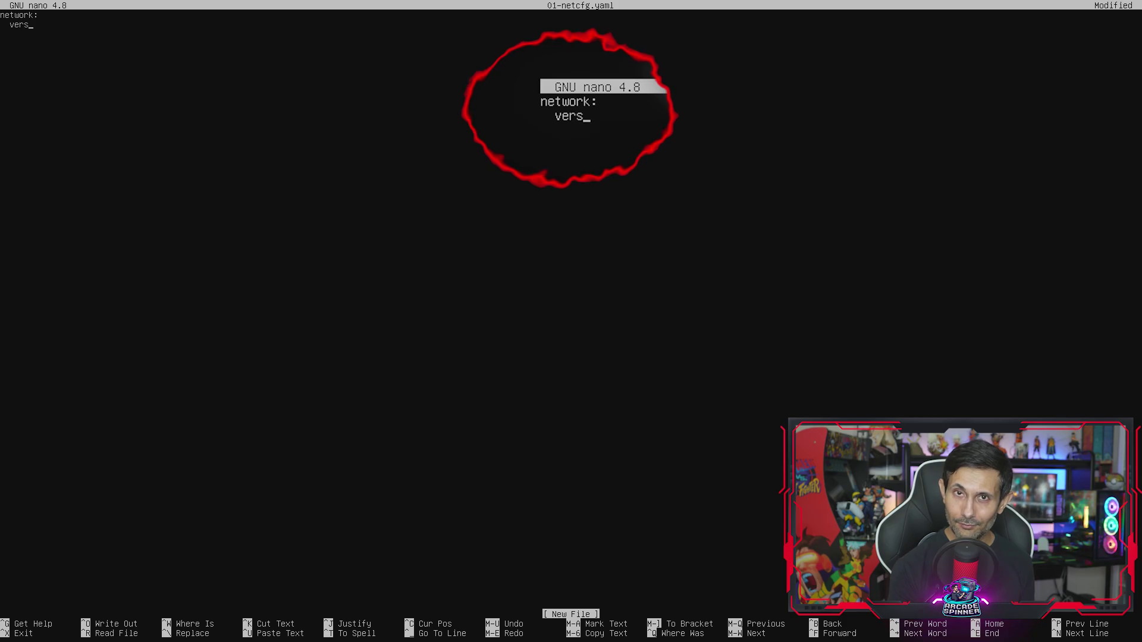
type("ion:")
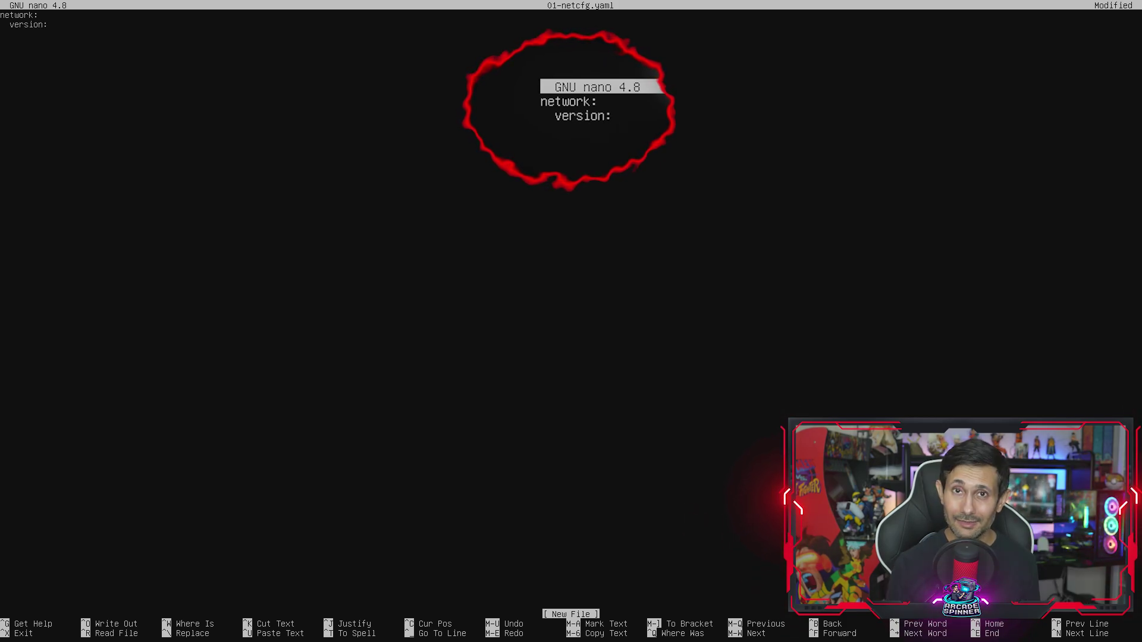
type(" 2")
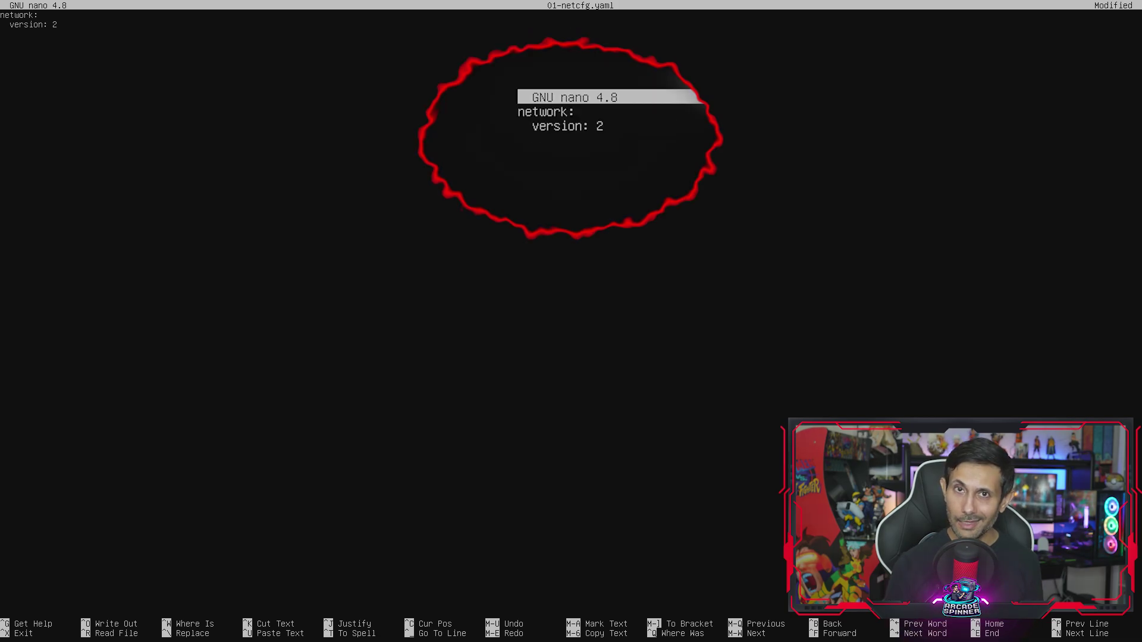
type("renderer: networkd")
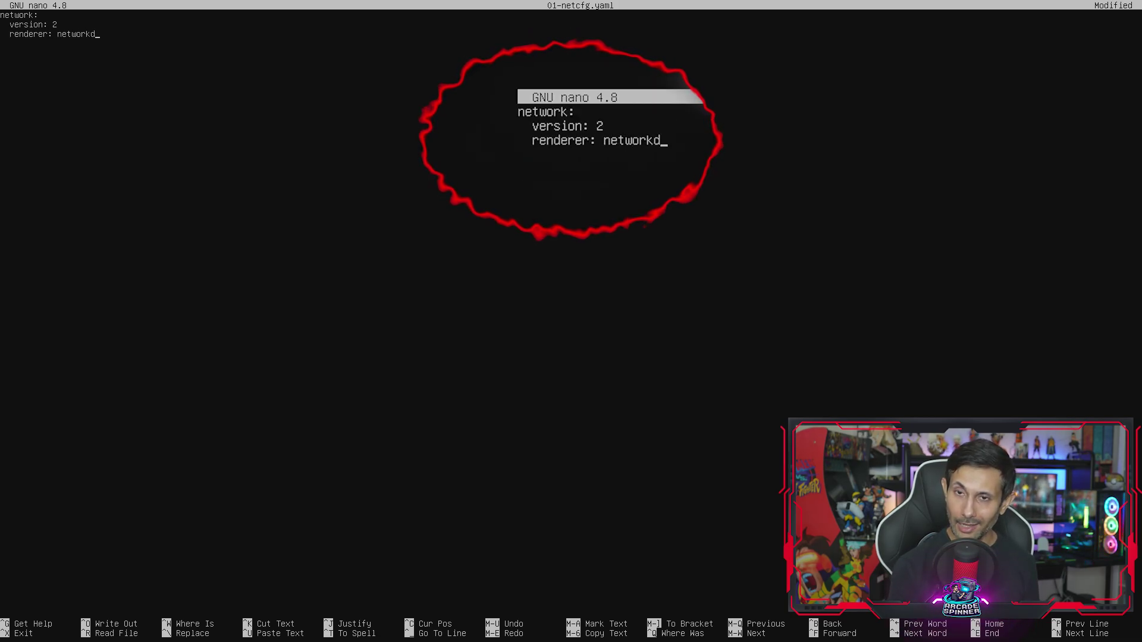
key("Return")
type("ether")
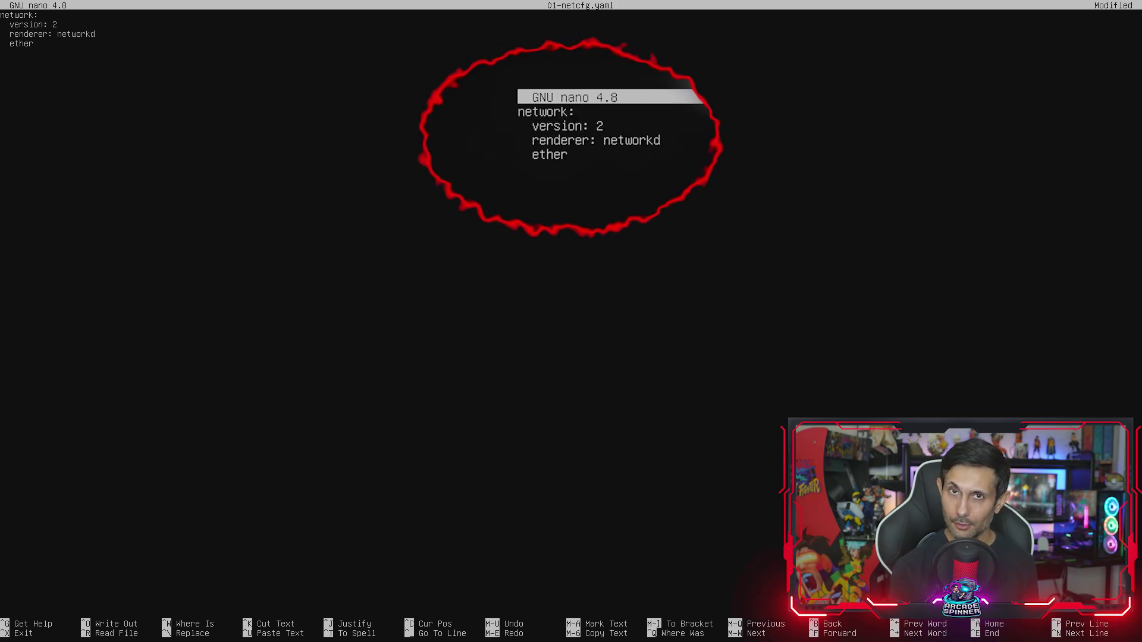
type("nets:")
key("Return")
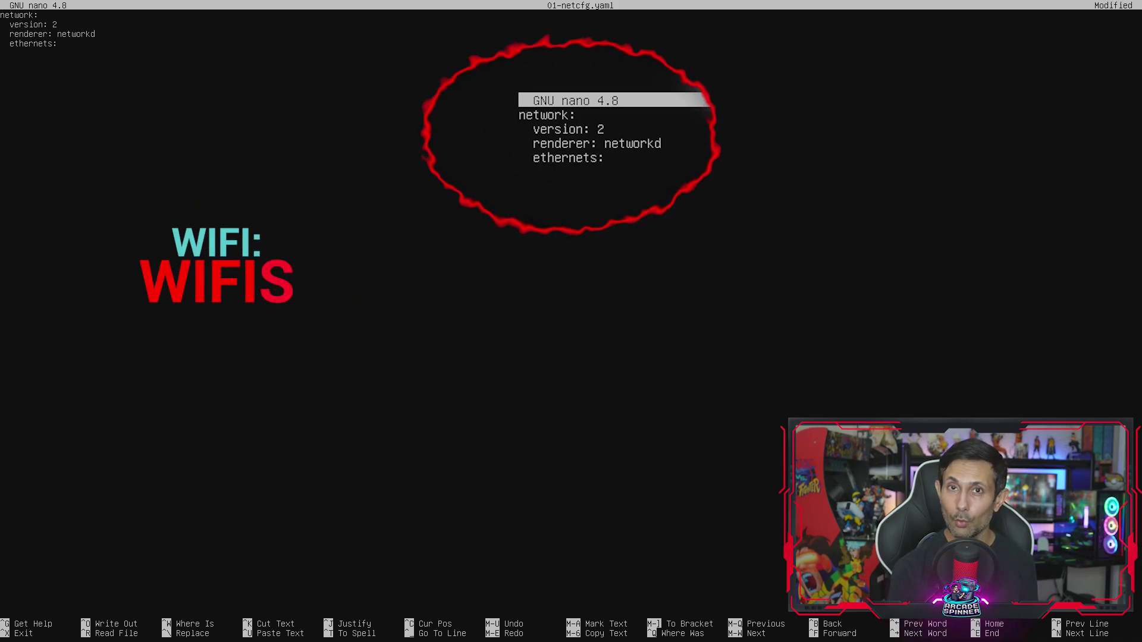
type("e")
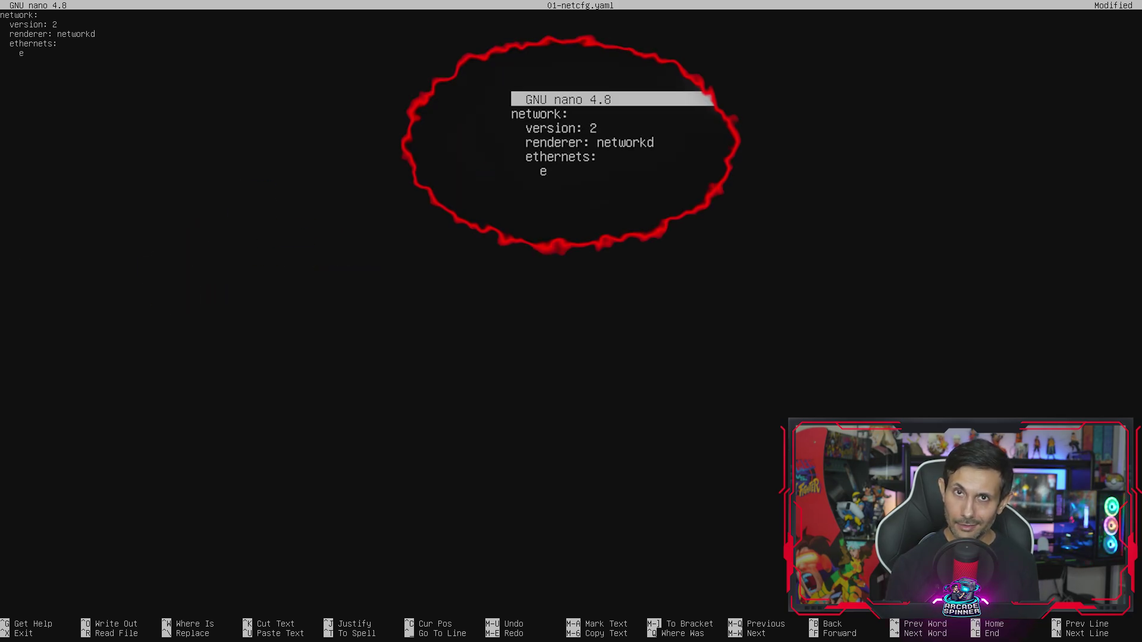
type("th0")
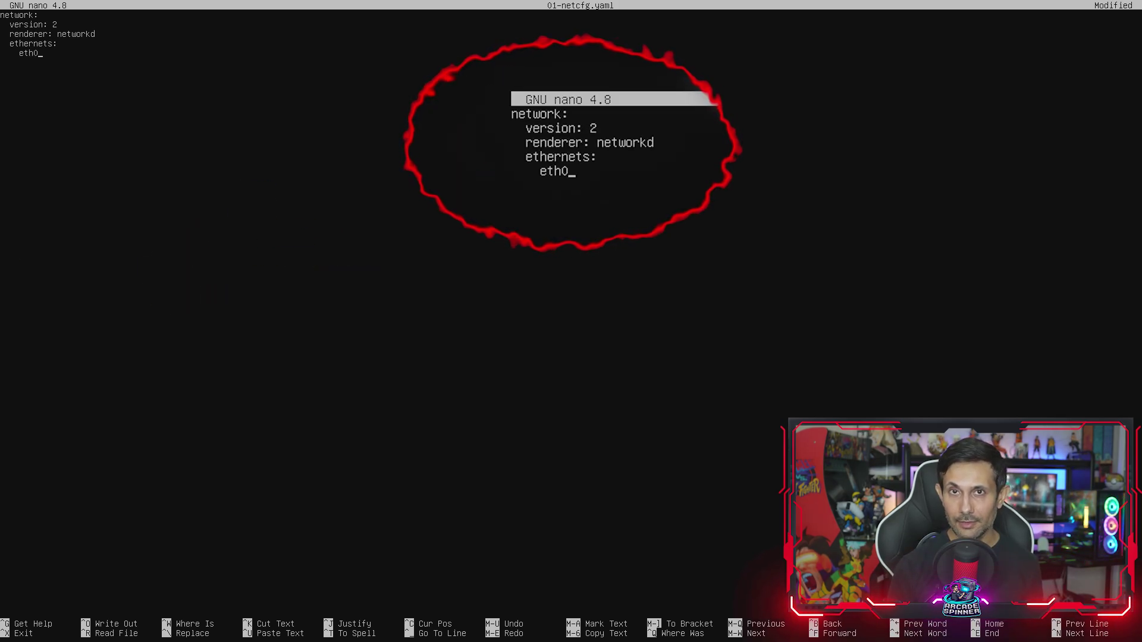
type(":")
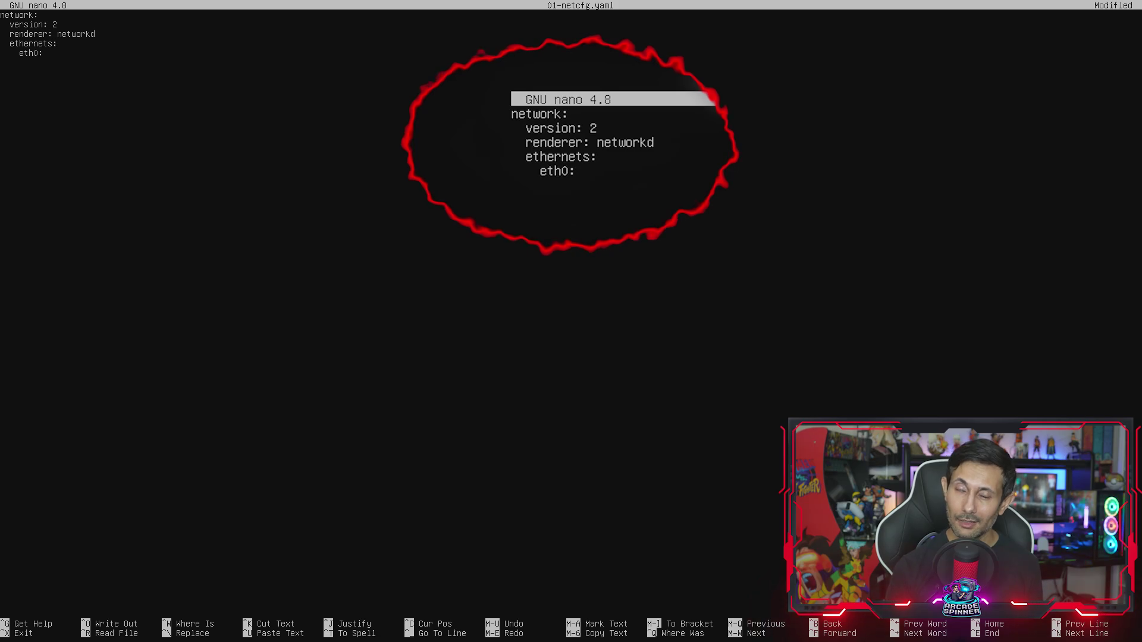
key("Return")
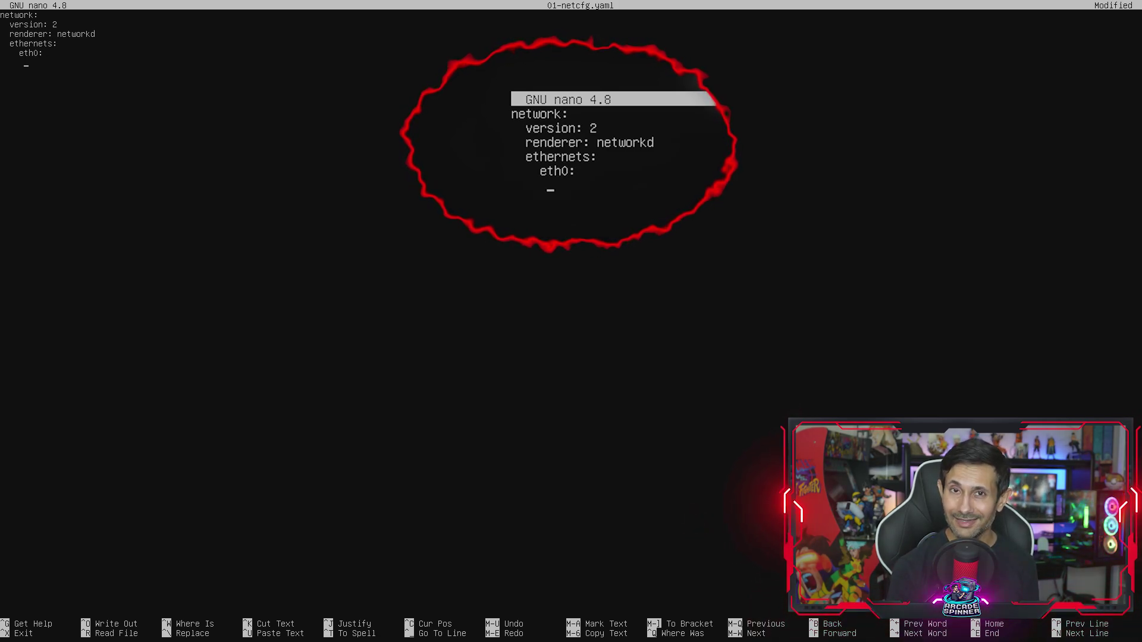
- Give eth0 dhcp4 no, 192.168.1.21/24, gateway 192.168.1.254, nameservers 8.8.8.8 and 8.8.4.4
type("dhcp4: no")
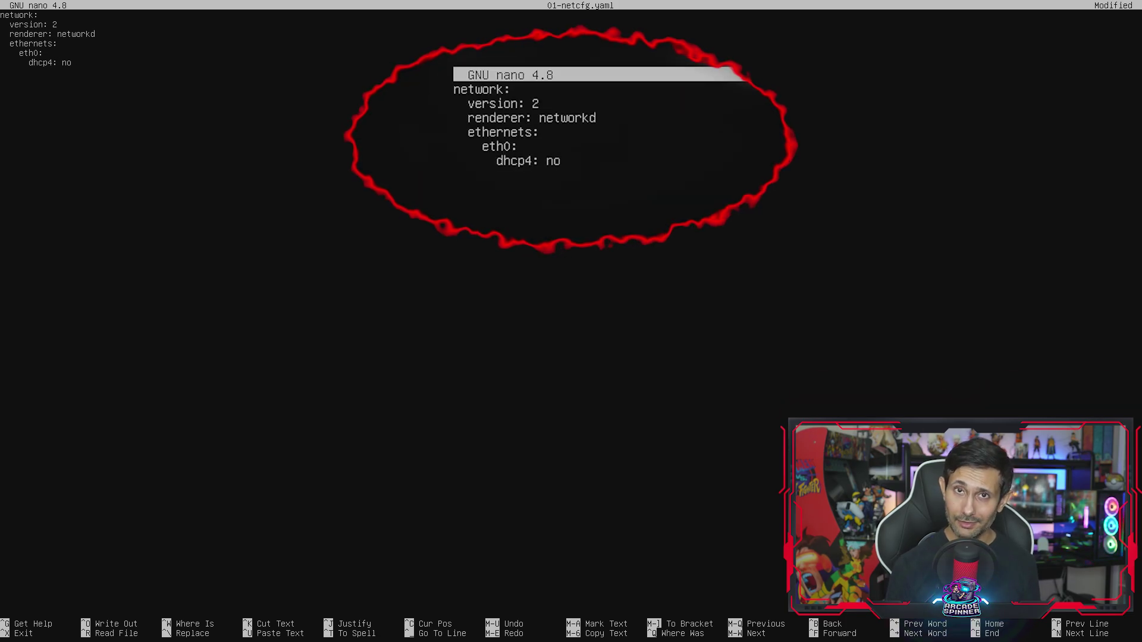
key("Return")
type("addresses: [192.168.1.21/24]       ")
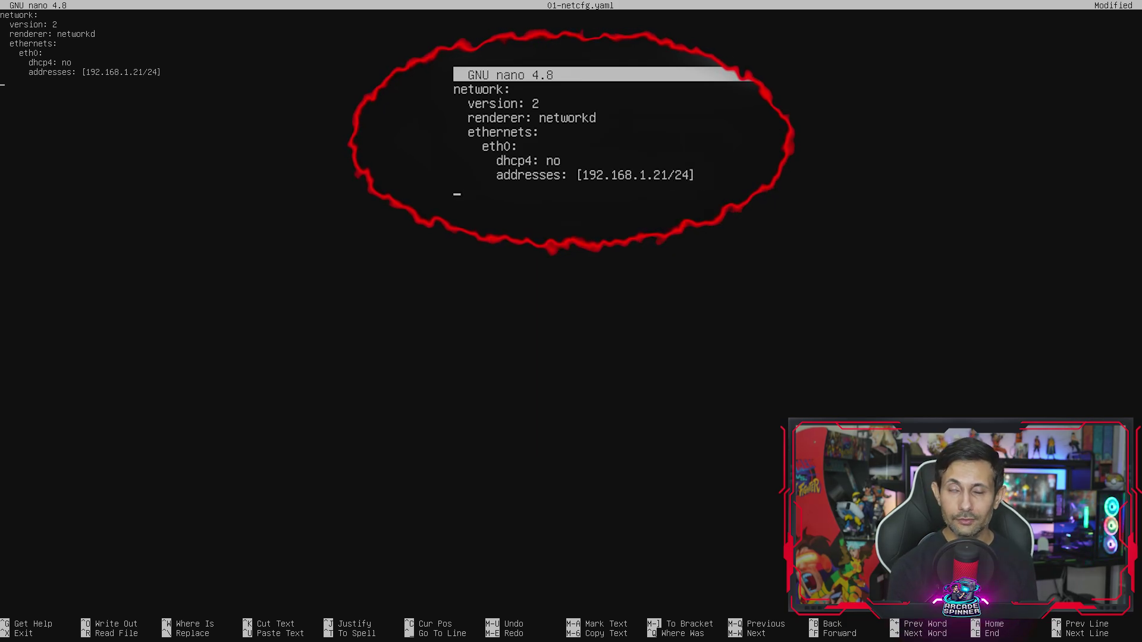
type("gateway4: 192.168.1")
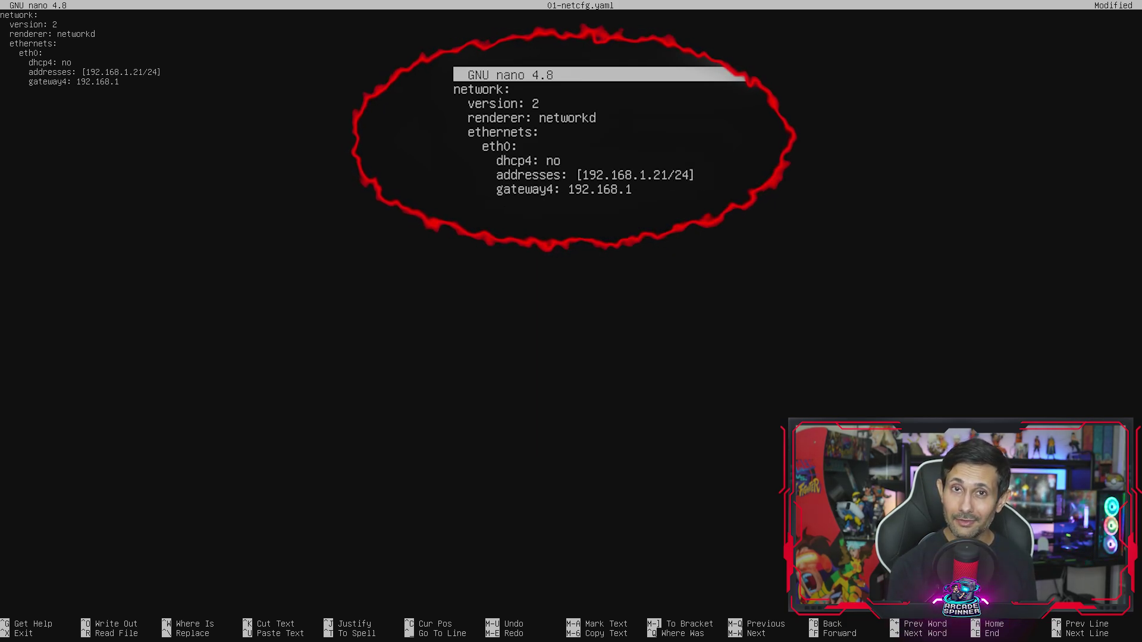
type(".254")
key("Return")
type("nameservers:")
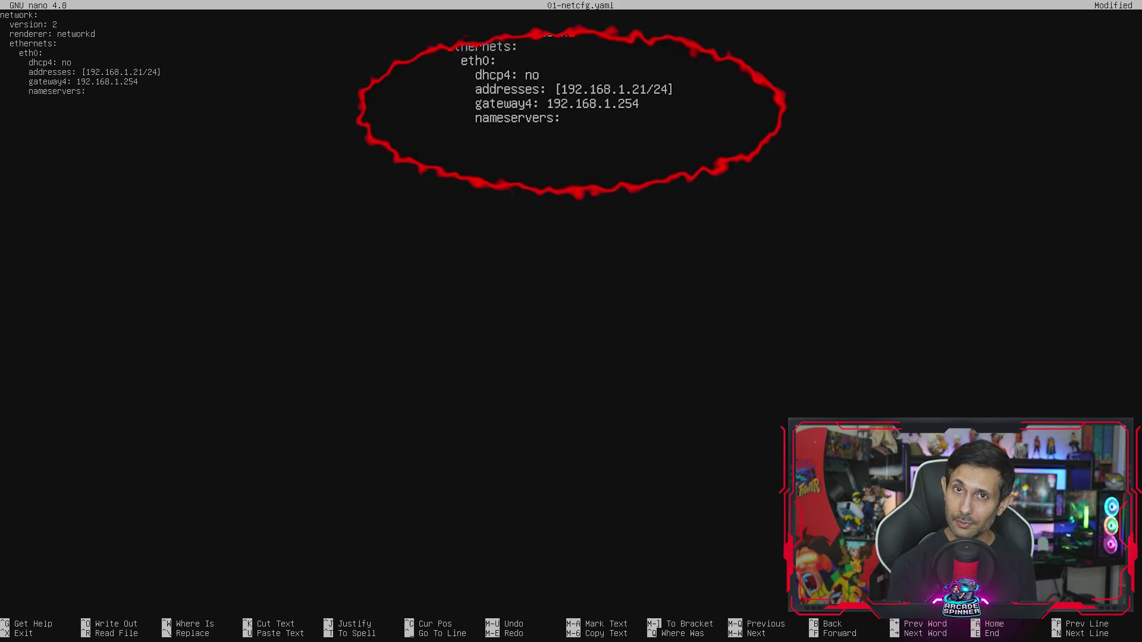
key("Return")
type("addresses")
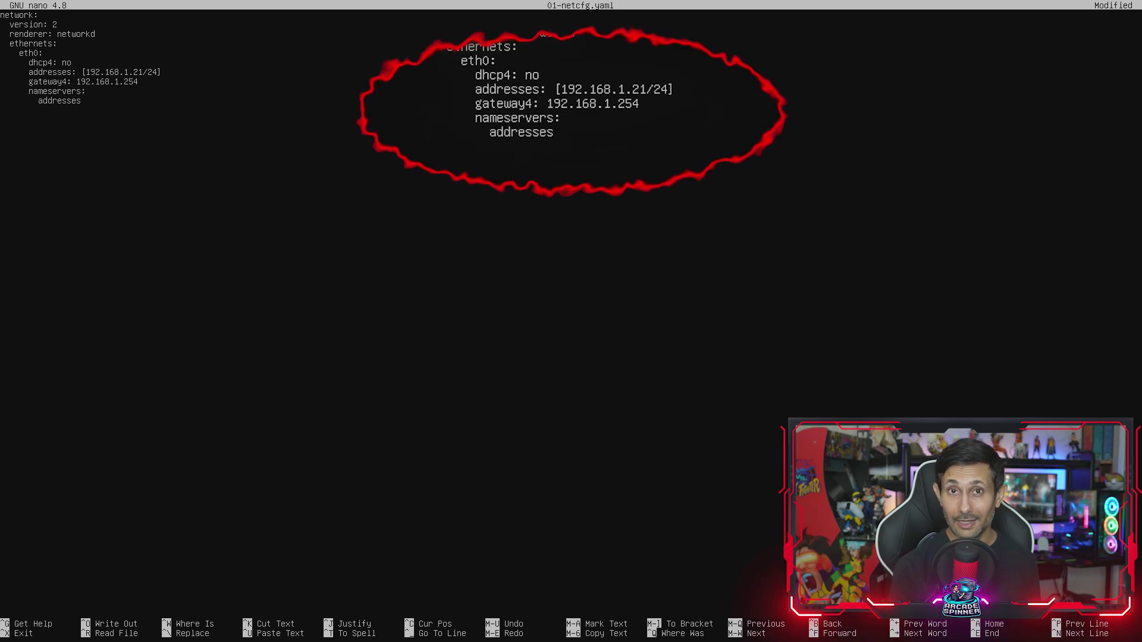
type(": [8")
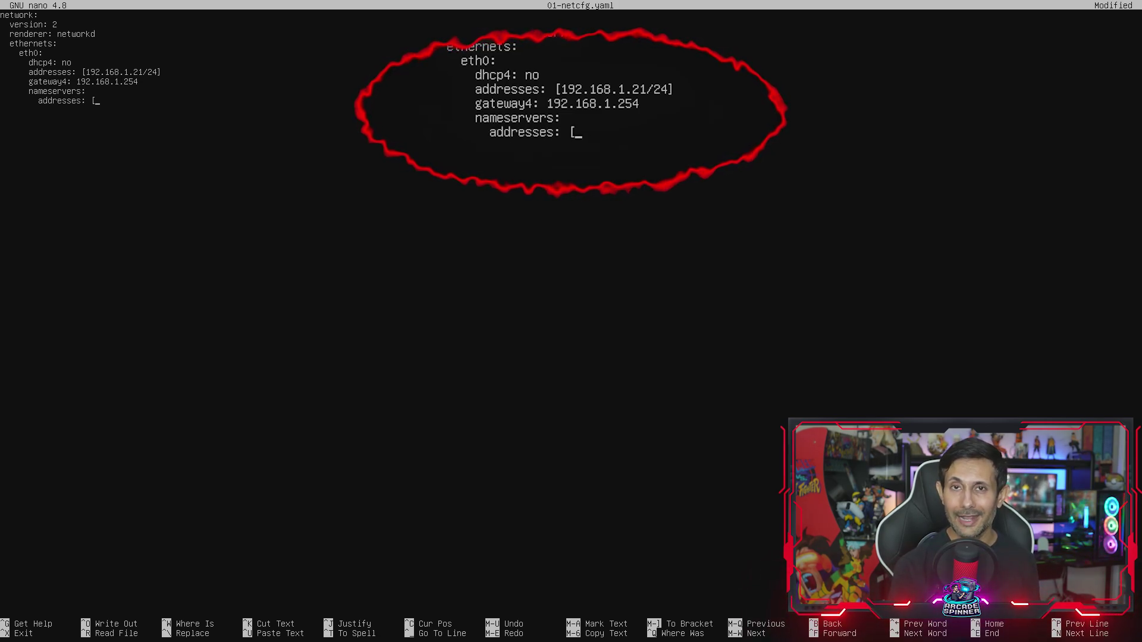
type(".8.")
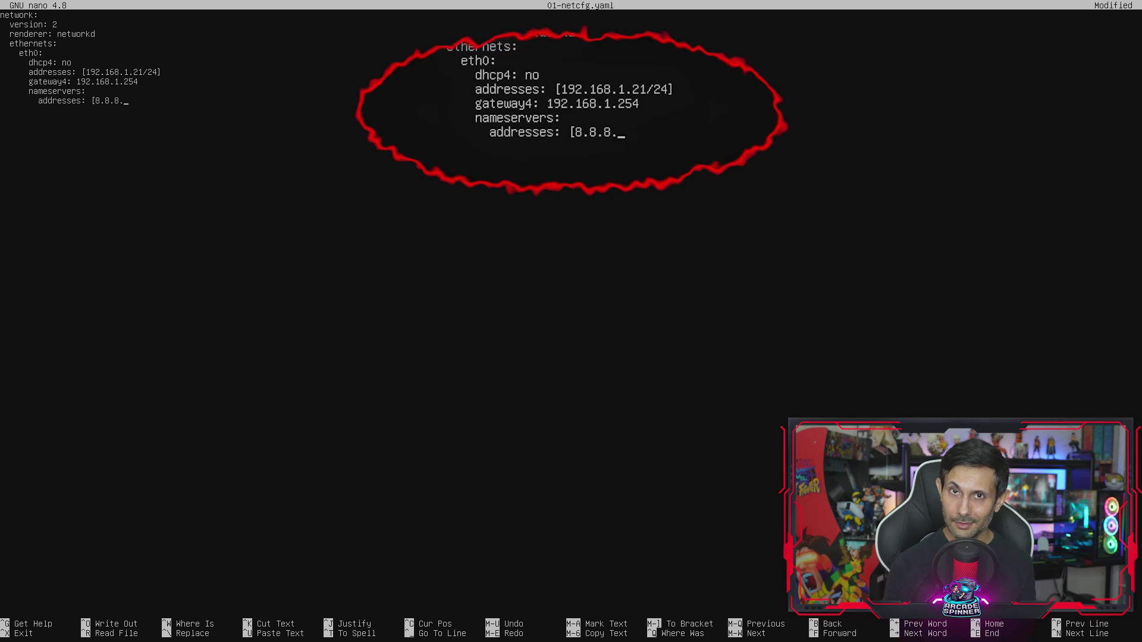
type("8,8.8.")
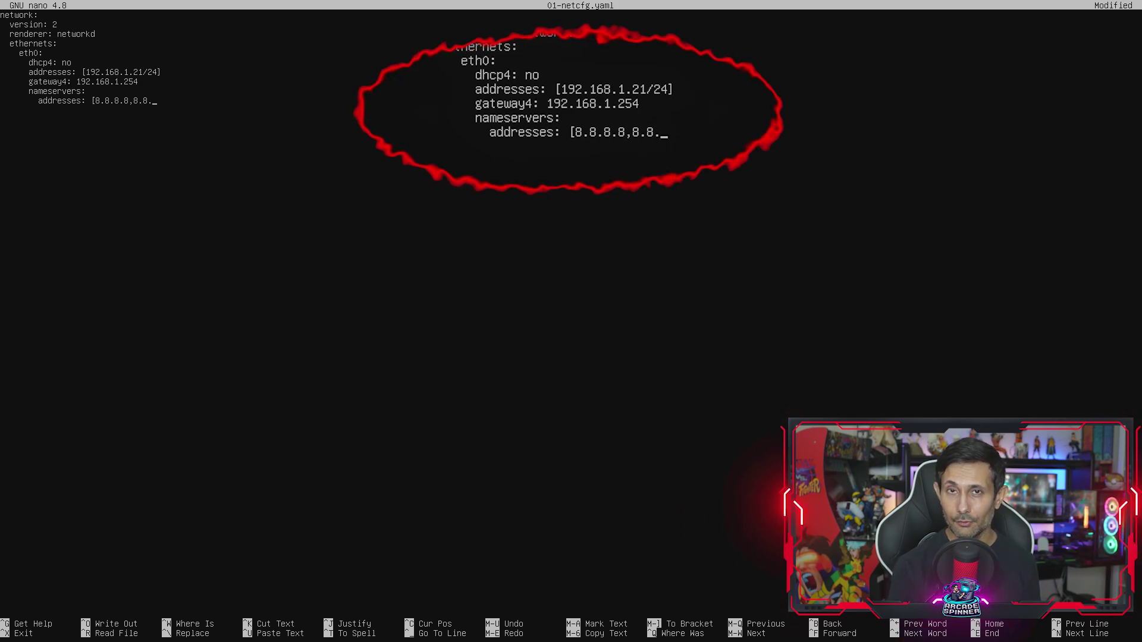
type("4.4]")
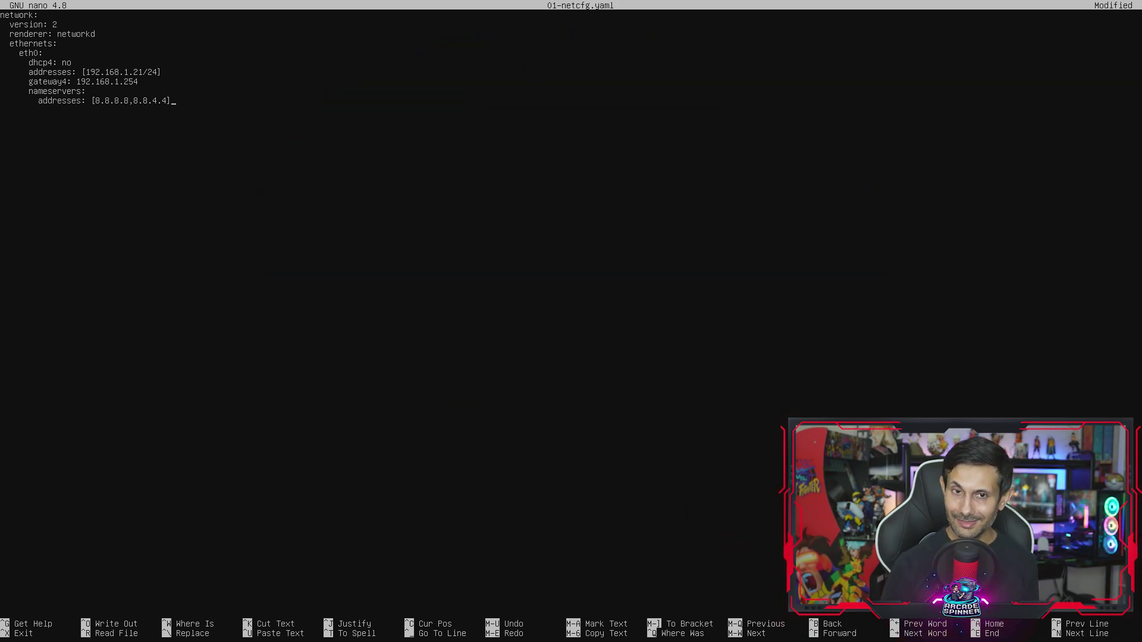
- Save 01-netcfg.yaml, apply it with sudo netplan apply, and check addresses with ip addr
key("ctrl+x")
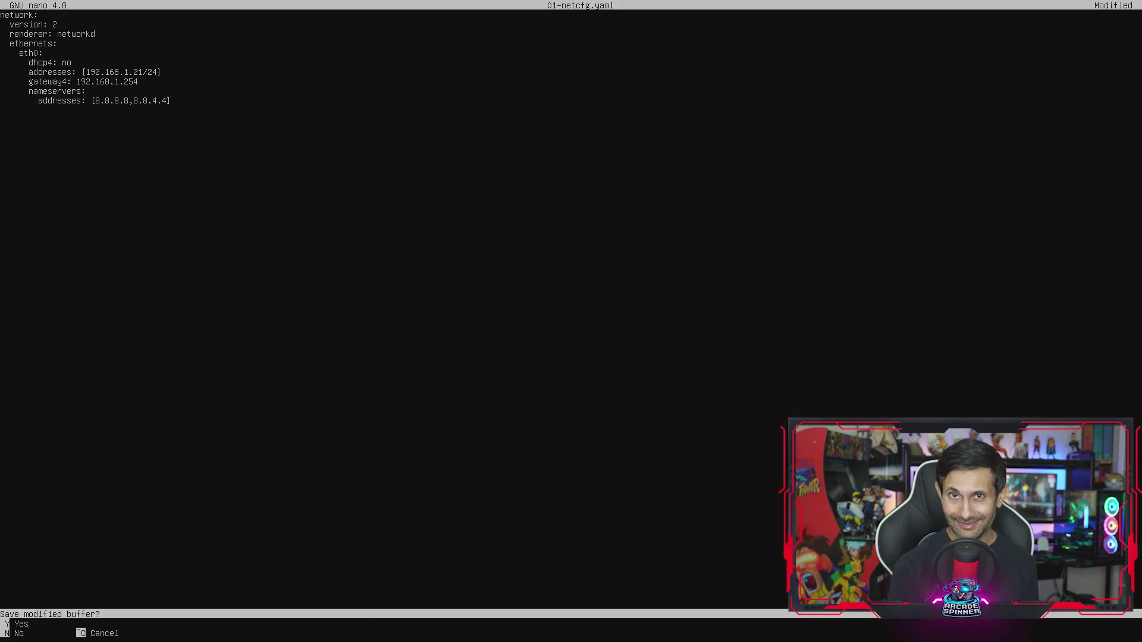
key("y")
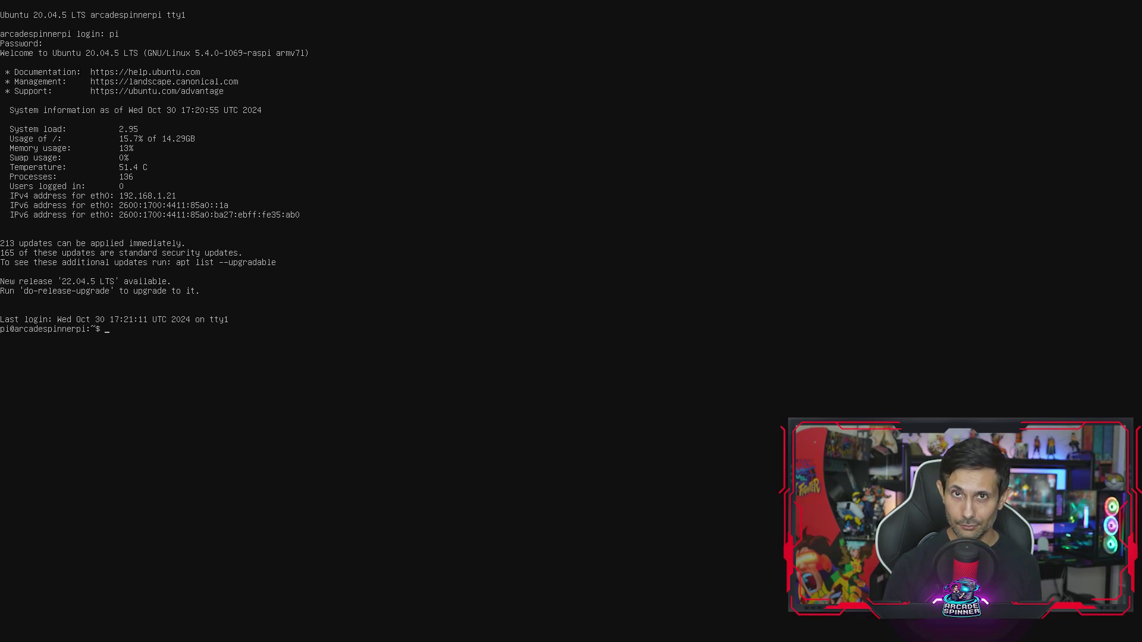
type("sudo")
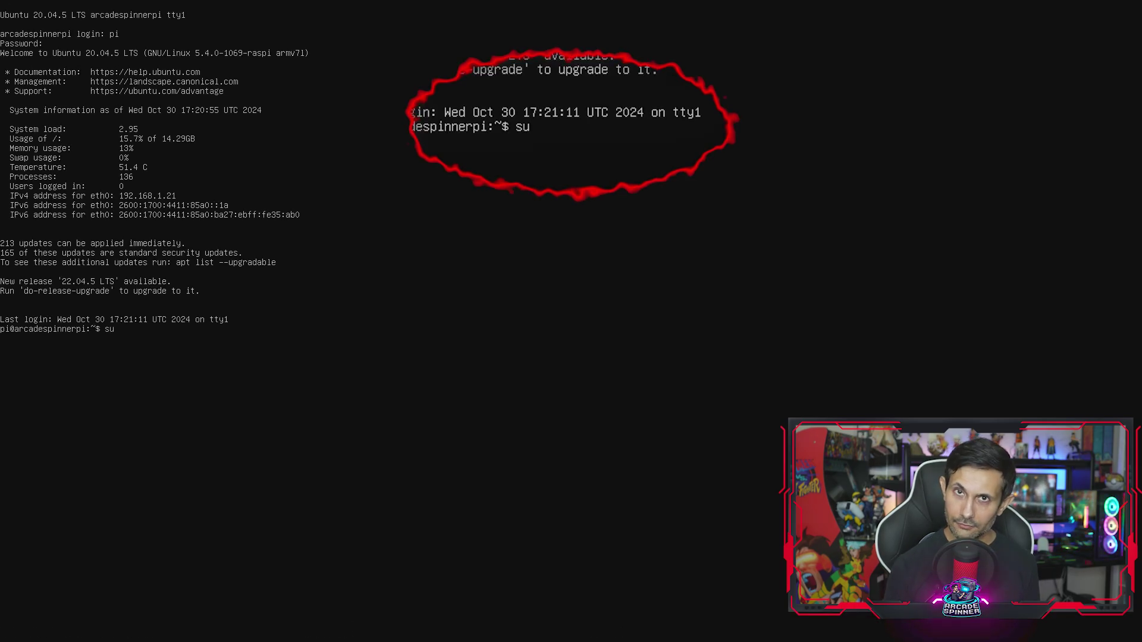
type(" net")
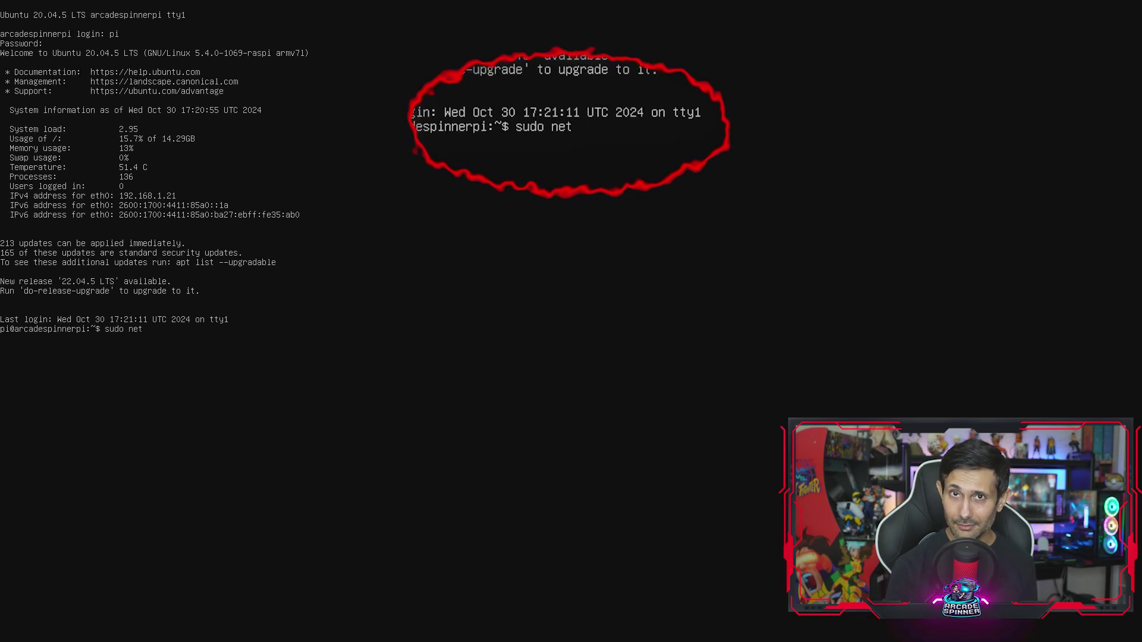
type("plan apply")
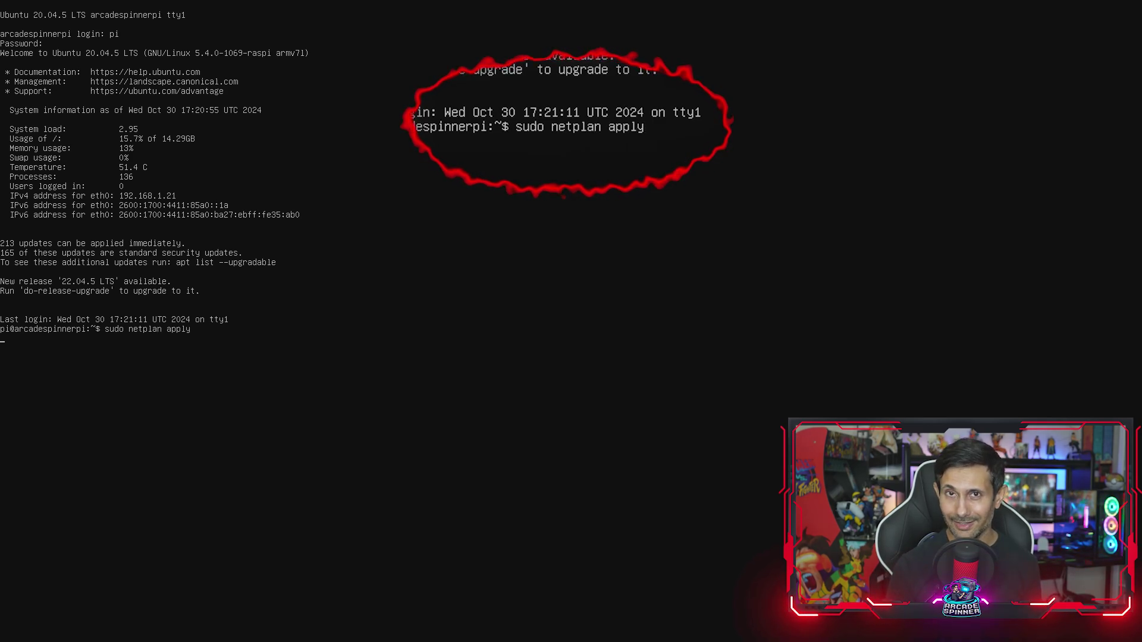
key("Return")
key("Return")
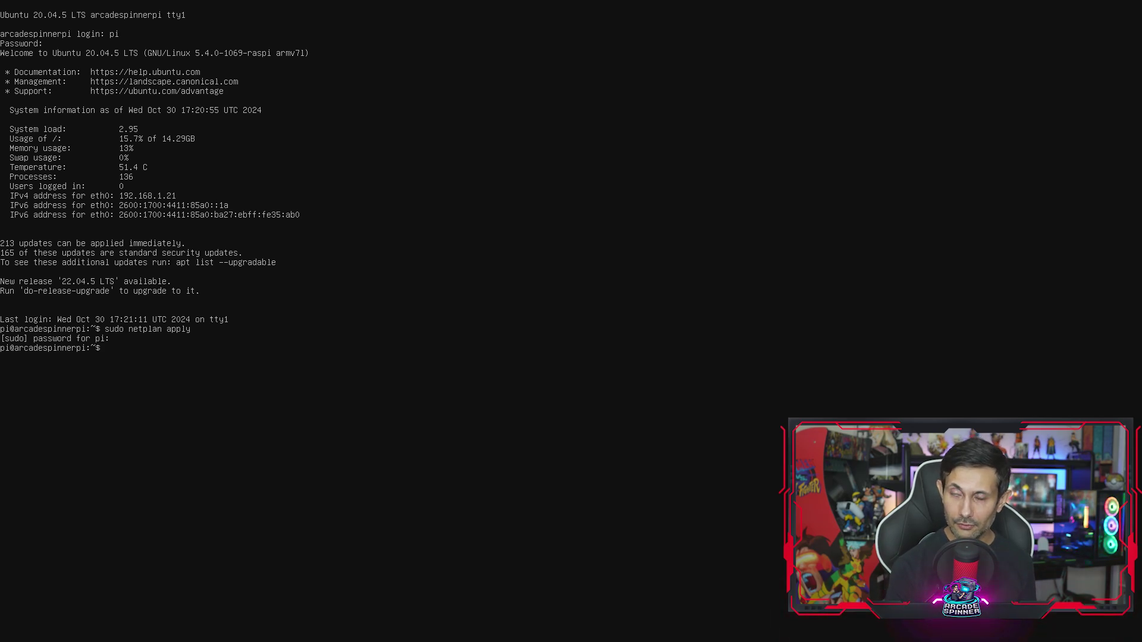
type("ip add")
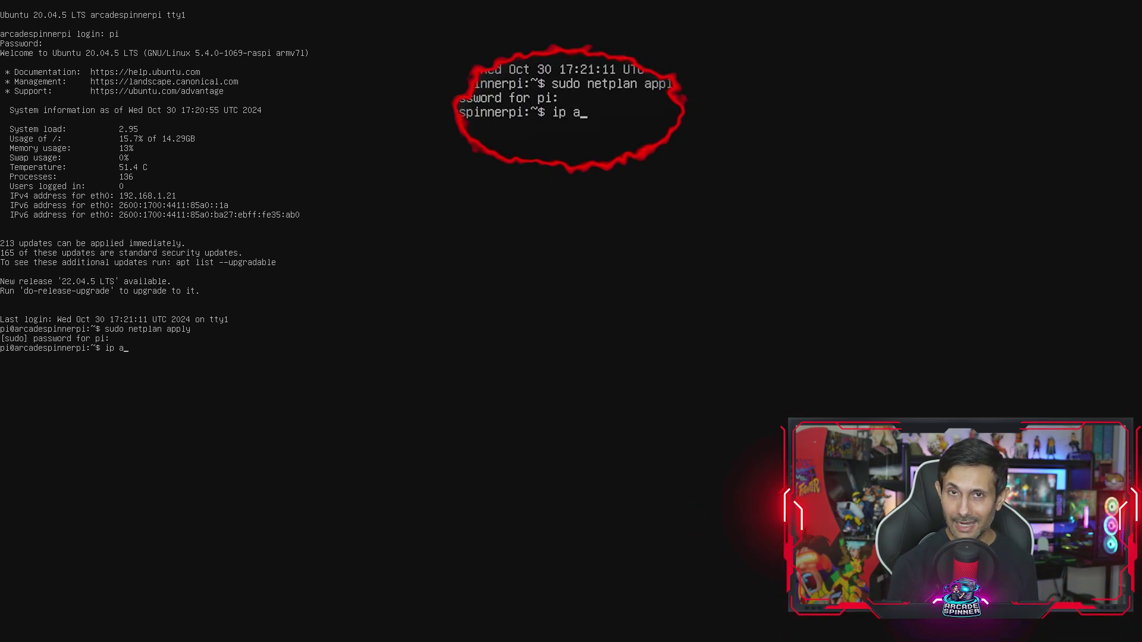
type("r")
key("Return")
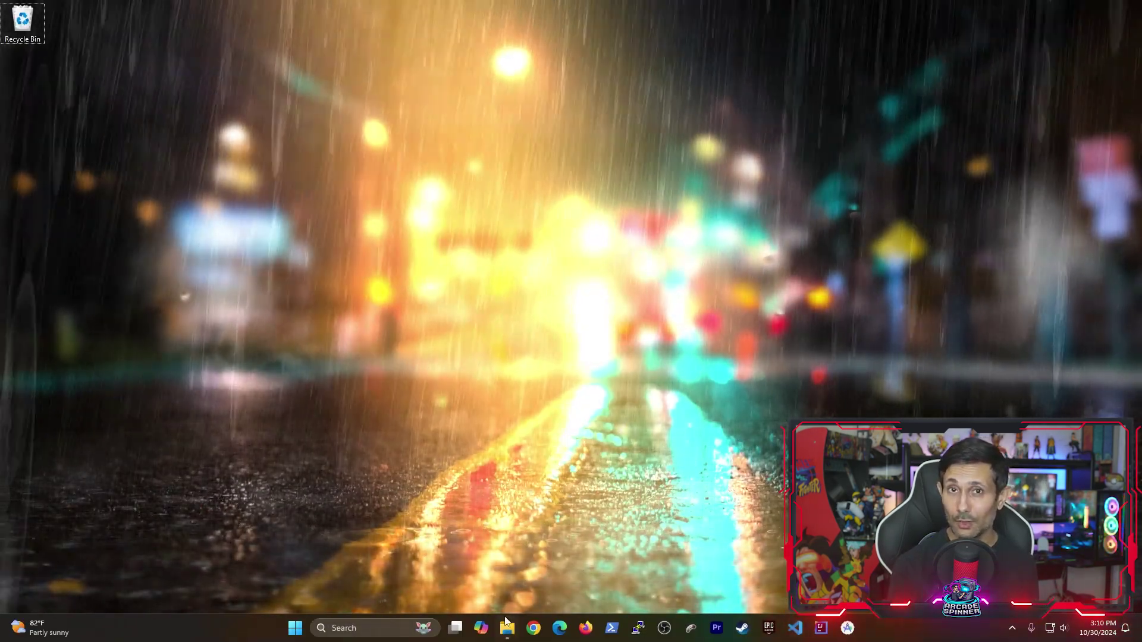
- Launch PuTTY, SSH to the Pi at 192.168.1.21, accept its host key, and maximize
left_click(506, 625)
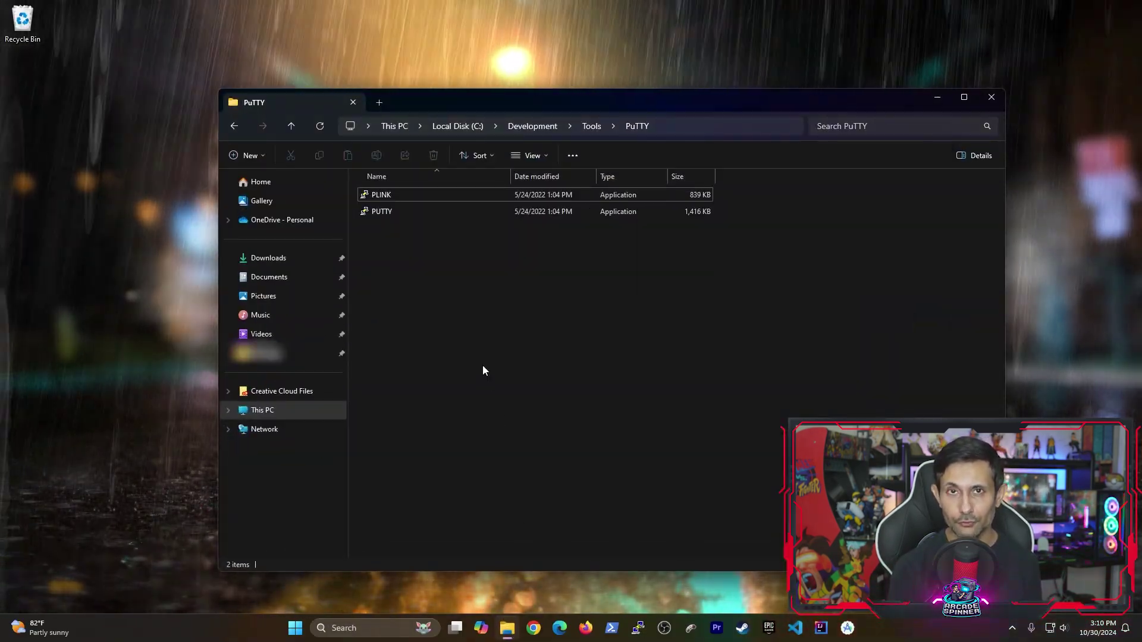
double_click(380, 212)
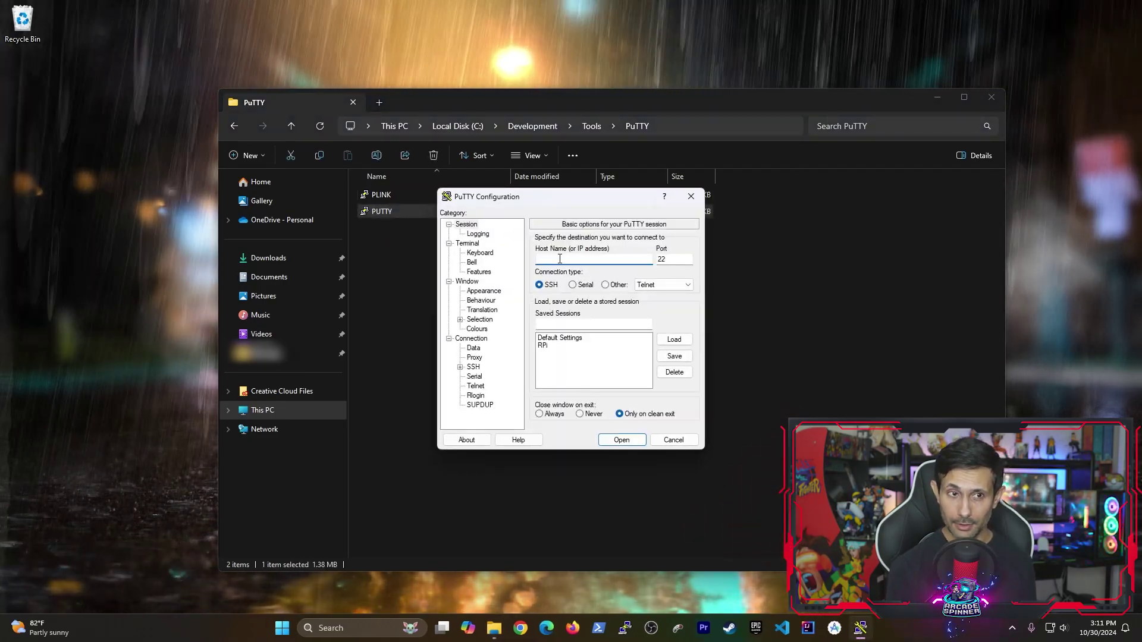
type("192.")
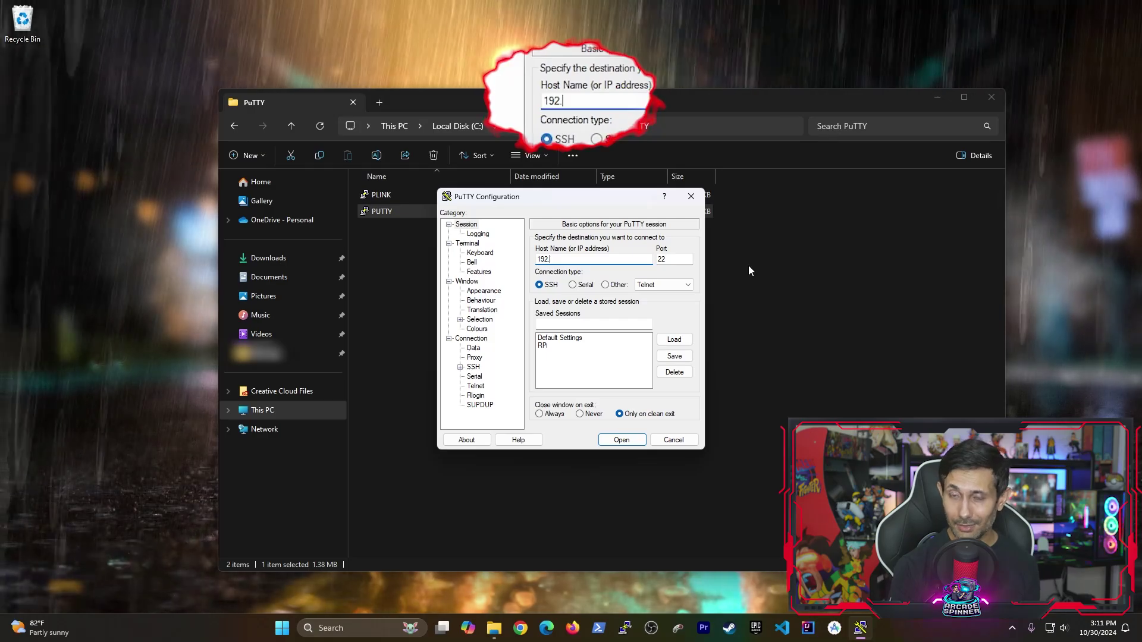
type("168.1.")
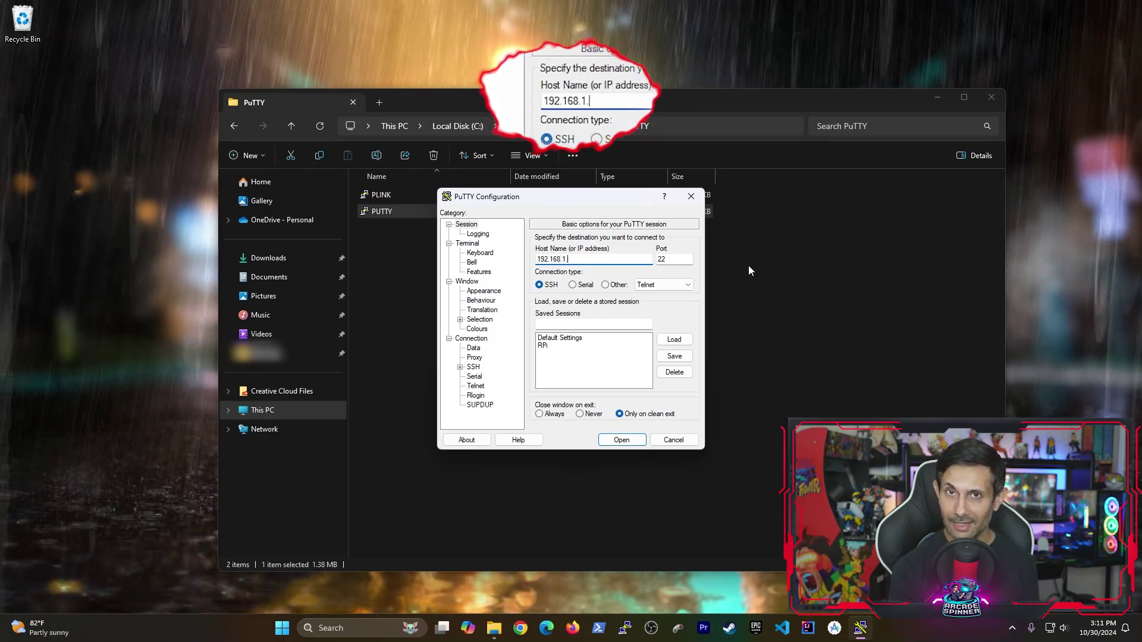
type("5")
key("Return")
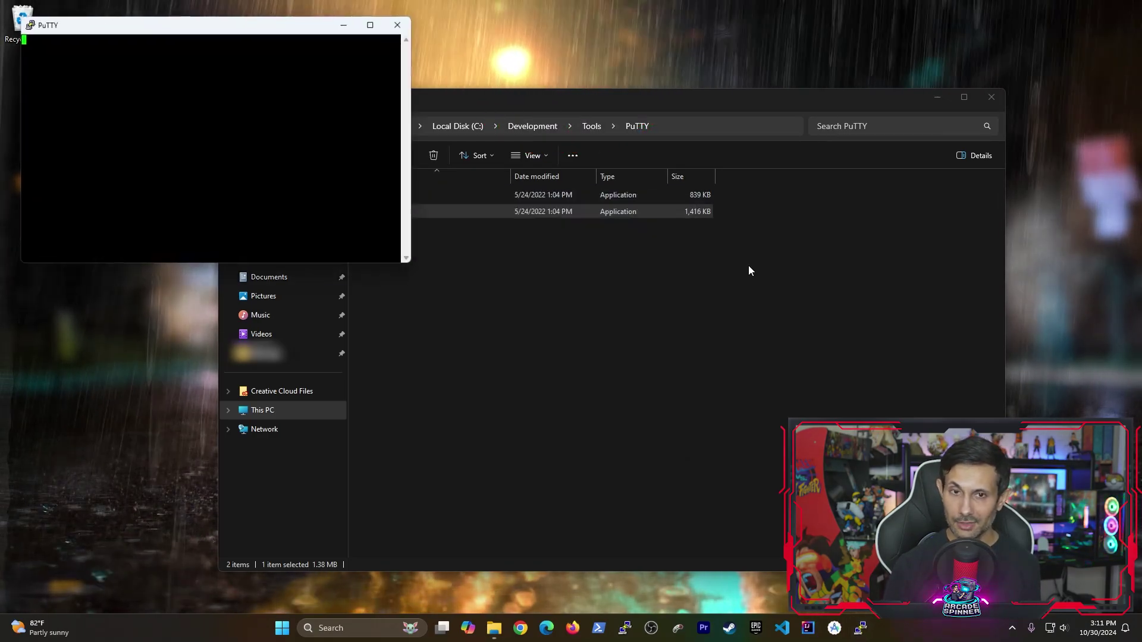
left_click(233, 281)
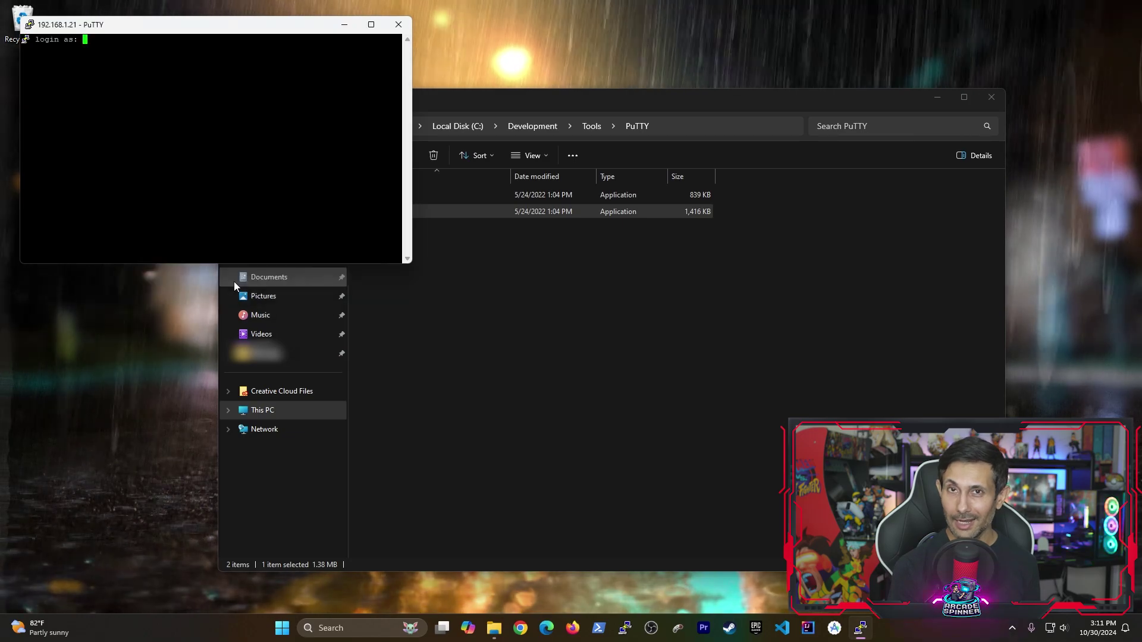
double_click(144, 25)
- Submit the username pi at the PuTTY login prompt
type("pi")
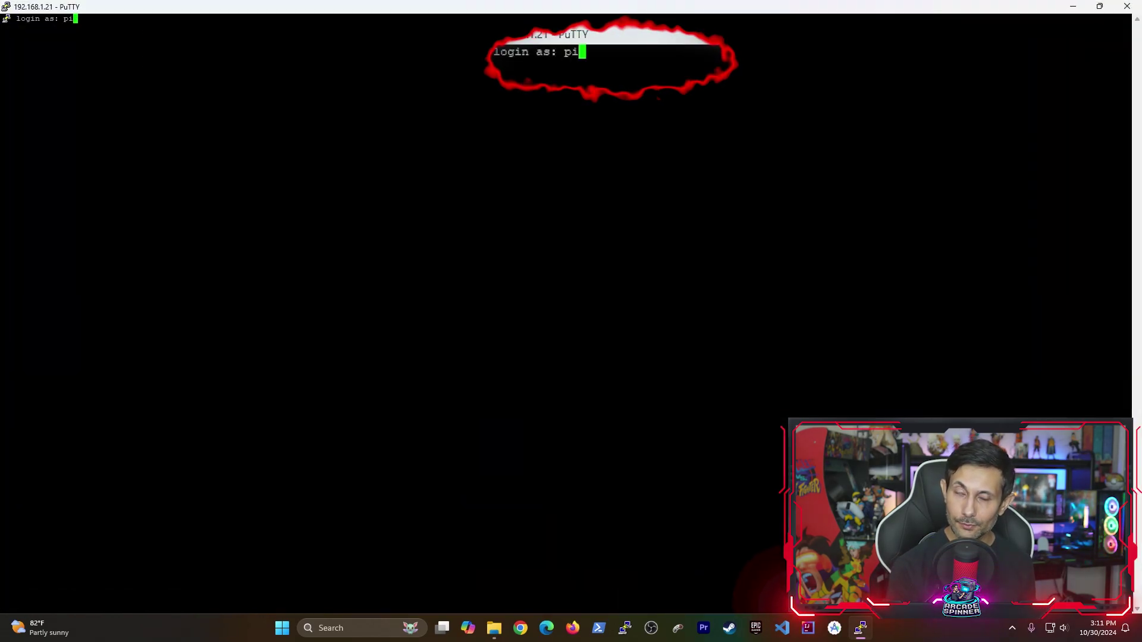
key("Return")
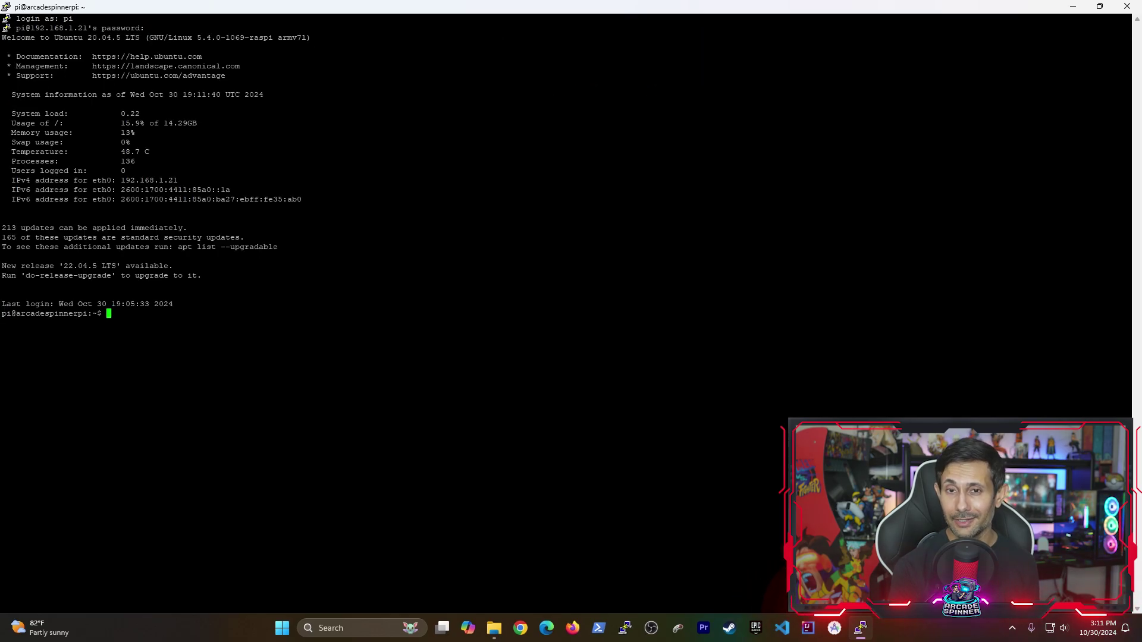